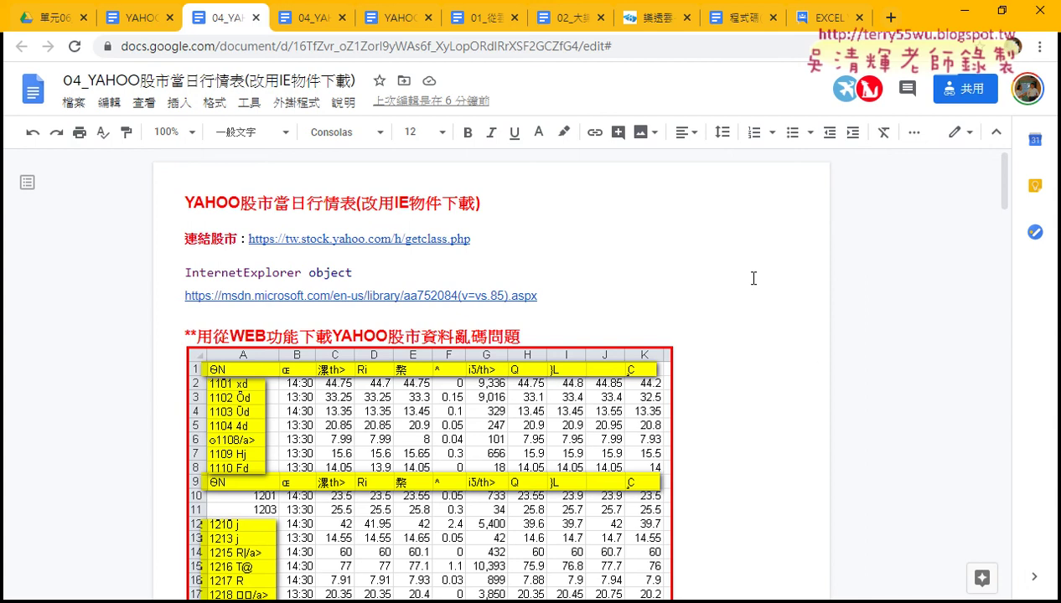
# - In the Google Docs tutorial, select the 改用IE物件下載 heading below the table image
pyautogui.scroll(-1, 729, 318)
pyautogui.click(699, 356)
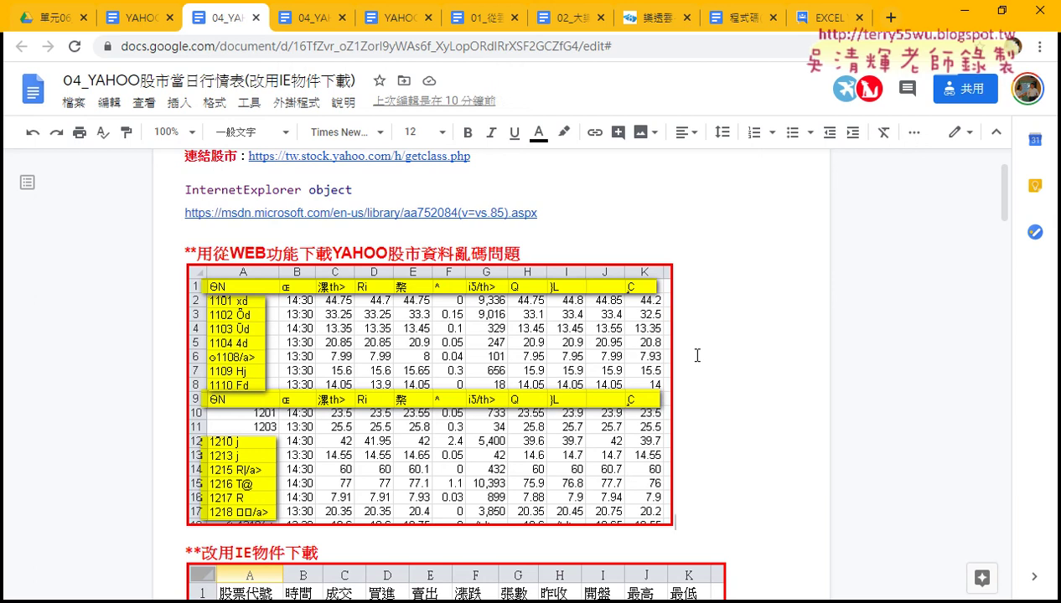
pyautogui.scroll(-3, 703, 358)
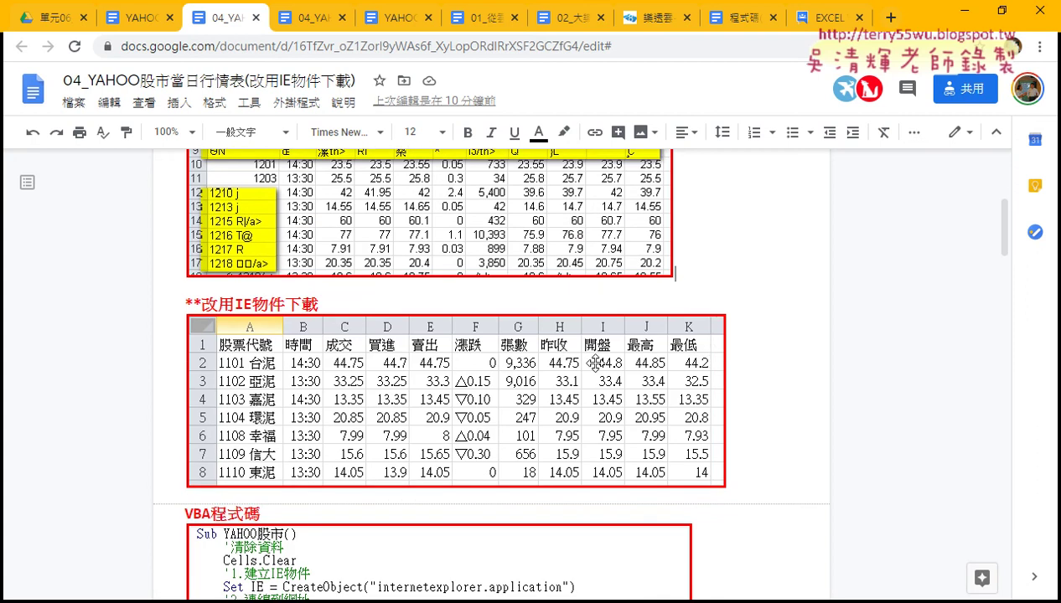
pyautogui.moveTo(201, 304); pyautogui.dragTo(316, 300)
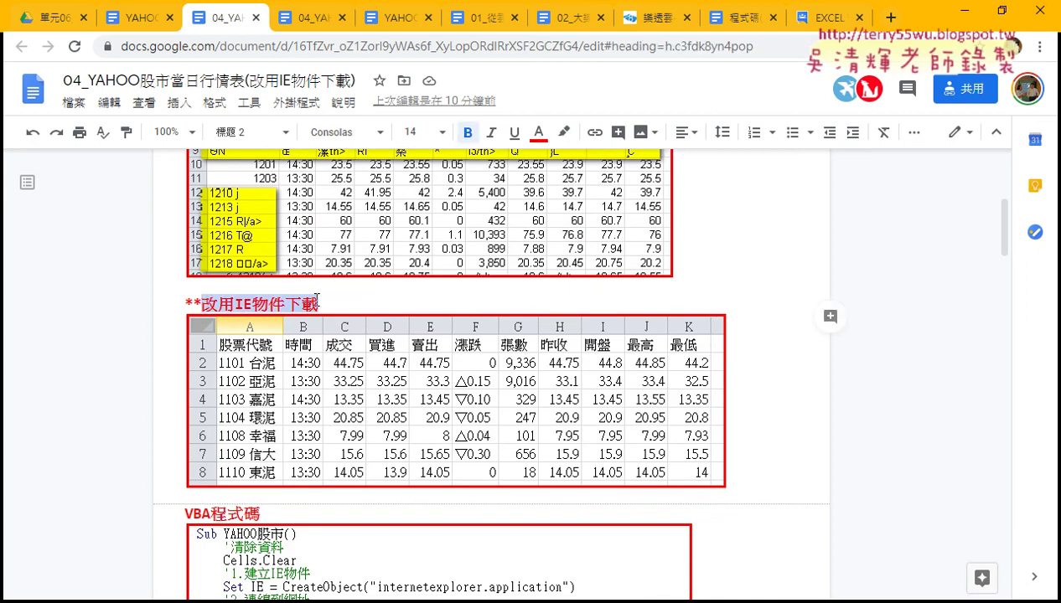
# - Select the second Sub YAHOO股市() macro listing down through its End Sub line
pyautogui.scroll(-2, 317, 300)
pyautogui.scroll(-1, 317, 300)
pyautogui.scroll(-1, 317, 300)
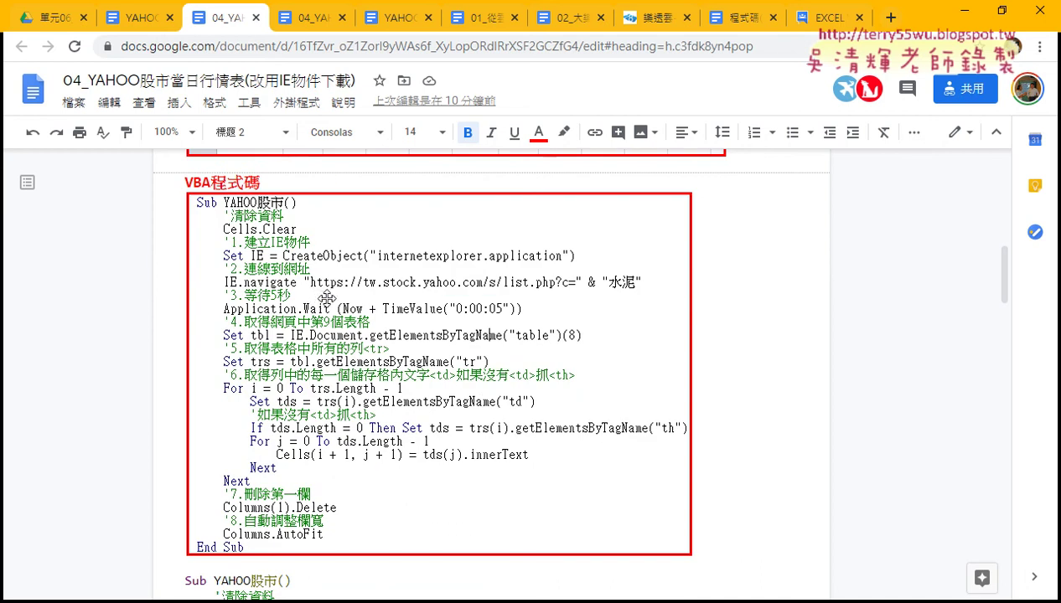
pyautogui.scroll(-2, 331, 331)
pyautogui.scroll(-1, 338, 339)
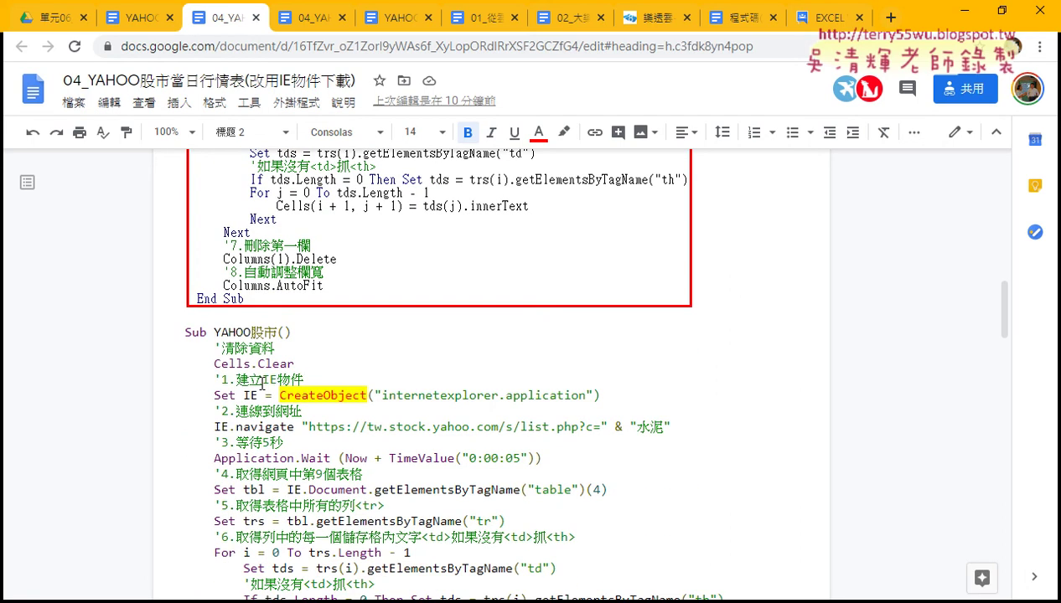
pyautogui.scroll(-1, 262, 384)
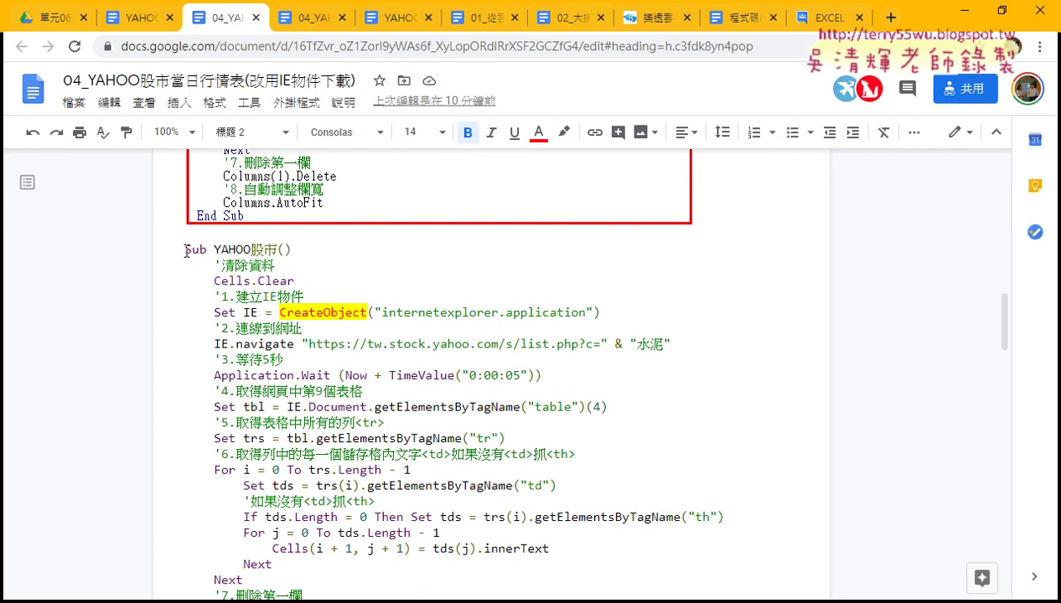
pyautogui.moveTo(184, 249); pyautogui.dragTo(297, 433)
pyautogui.scroll(-2, 298, 433)
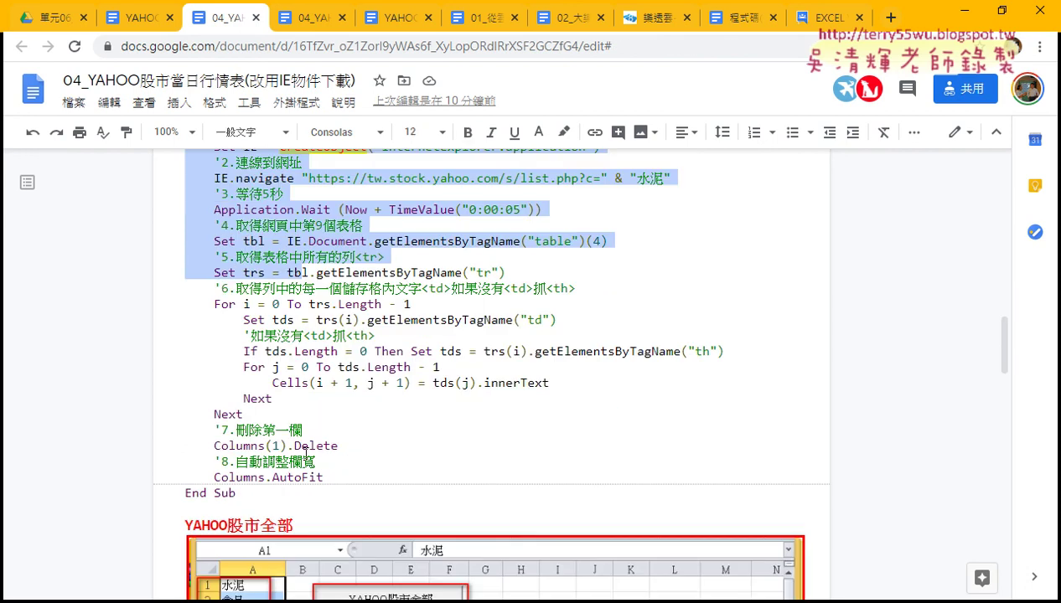
pyautogui.keyDown('shift'); pyautogui.click(245, 494); pyautogui.keyUp('shift')
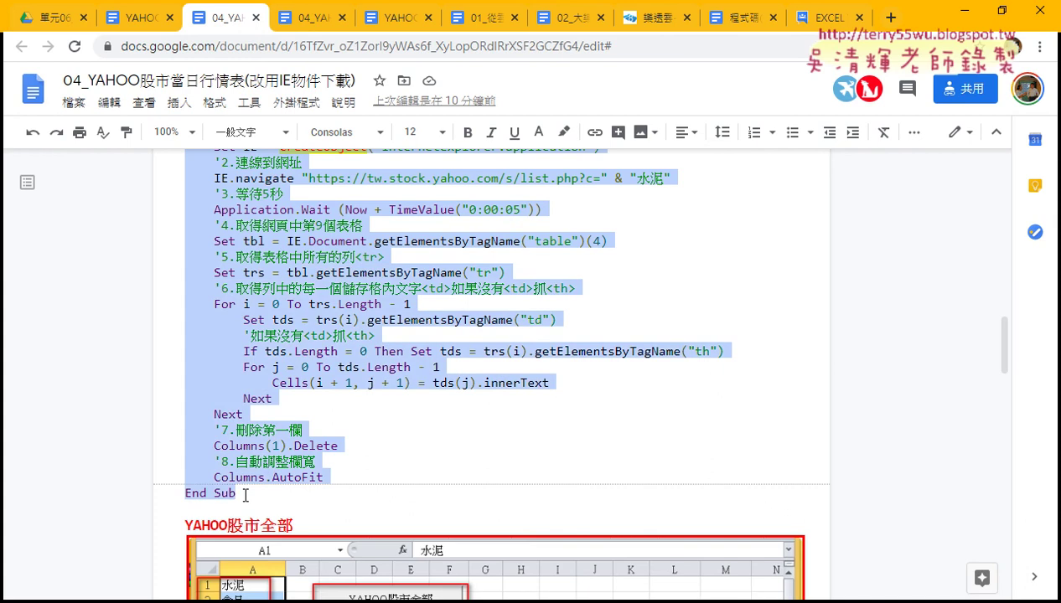
pyautogui.hotkey('shift', 'End')
# - Bring the VBA editor over the Excel workbook with the cursor inside the YAHOO股市 macro
pyautogui.click(300, 536)
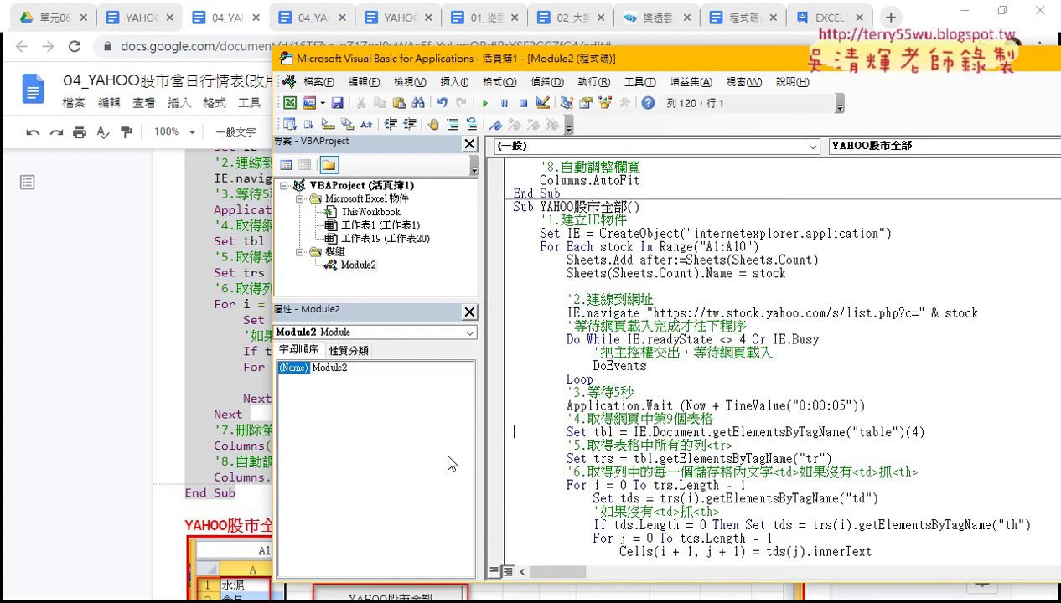
pyautogui.scroll(3, 578, 260)
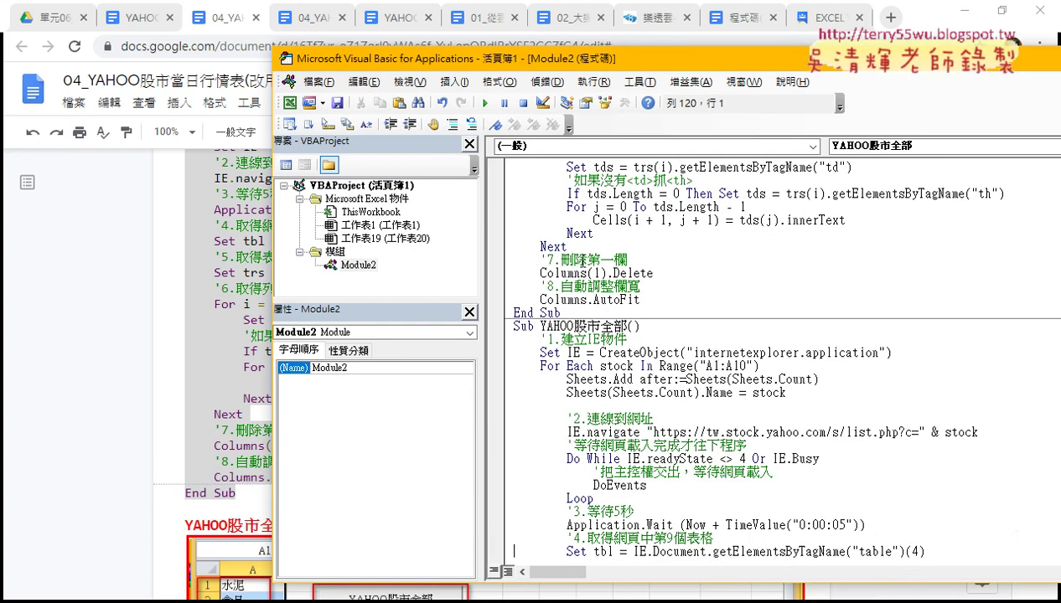
pyautogui.scroll(5, 578, 260)
pyautogui.scroll(1, 555, 260)
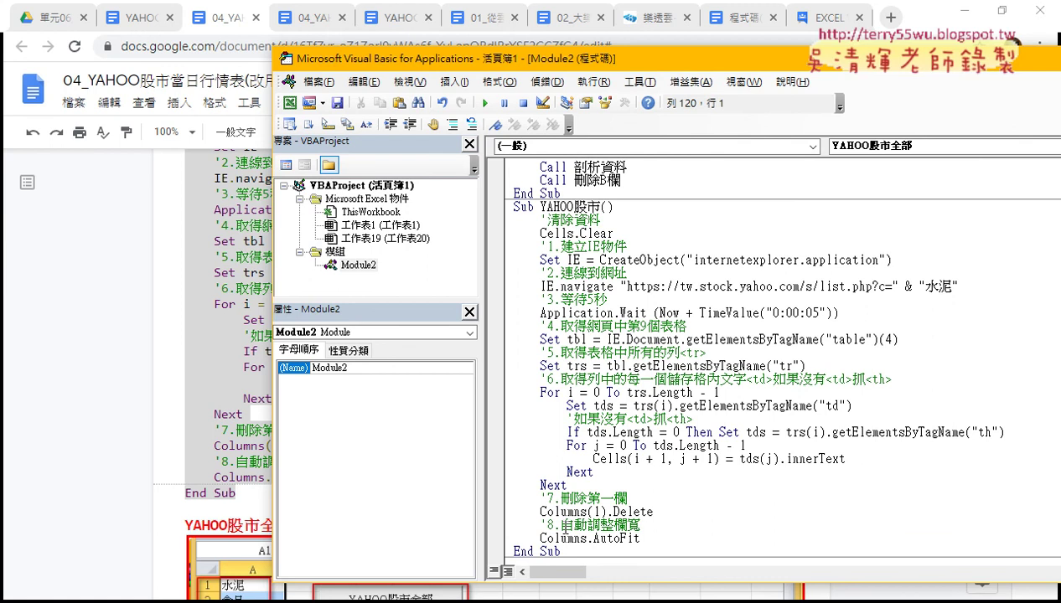
pyautogui.click(560, 525)
pyautogui.click(962, 10)
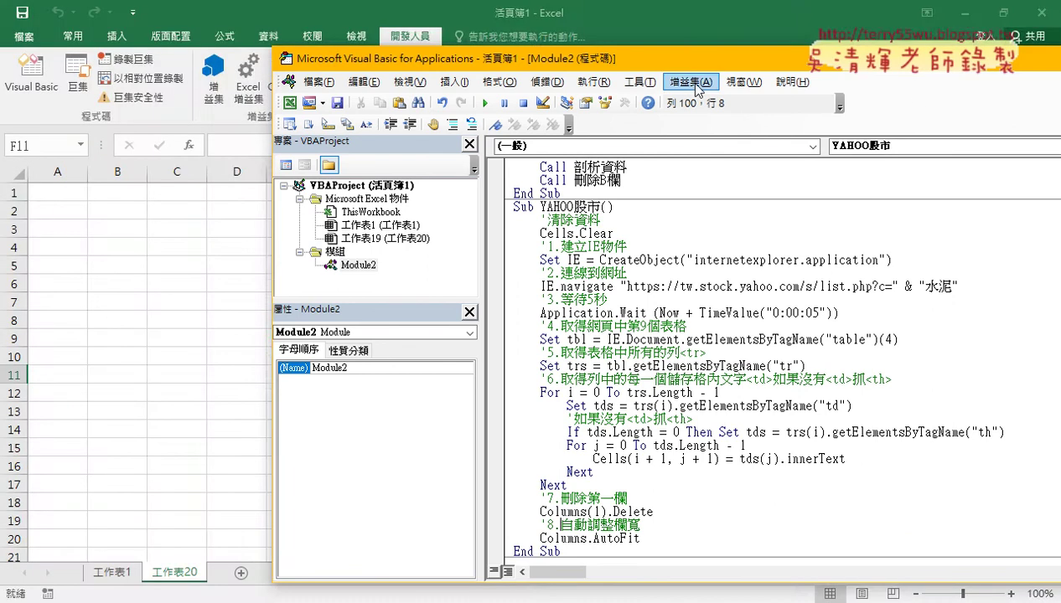
pyautogui.moveTo(514, 57); pyautogui.dragTo(464, 15)
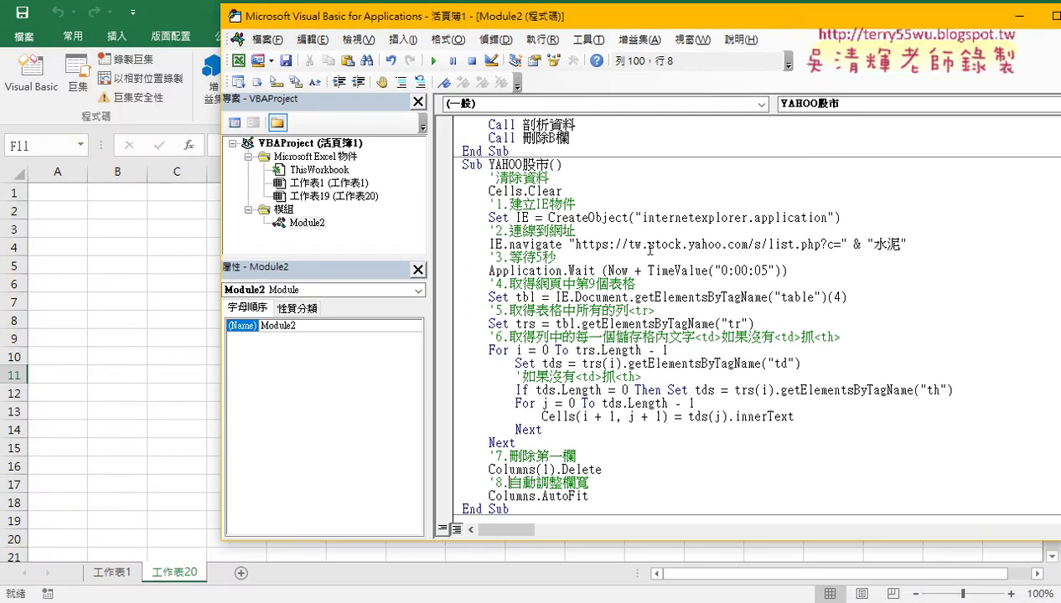
pyautogui.click(607, 204)
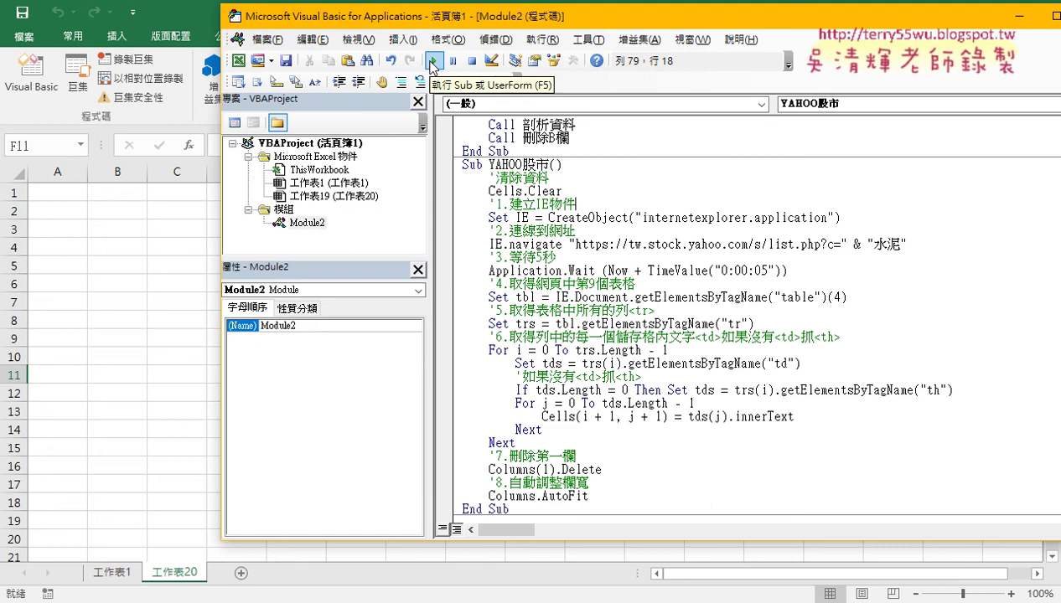
# - Run the YAHOO股市 macro to fill 工作表20 with cement quotes, then minimize the editor
pyautogui.click(432, 61)
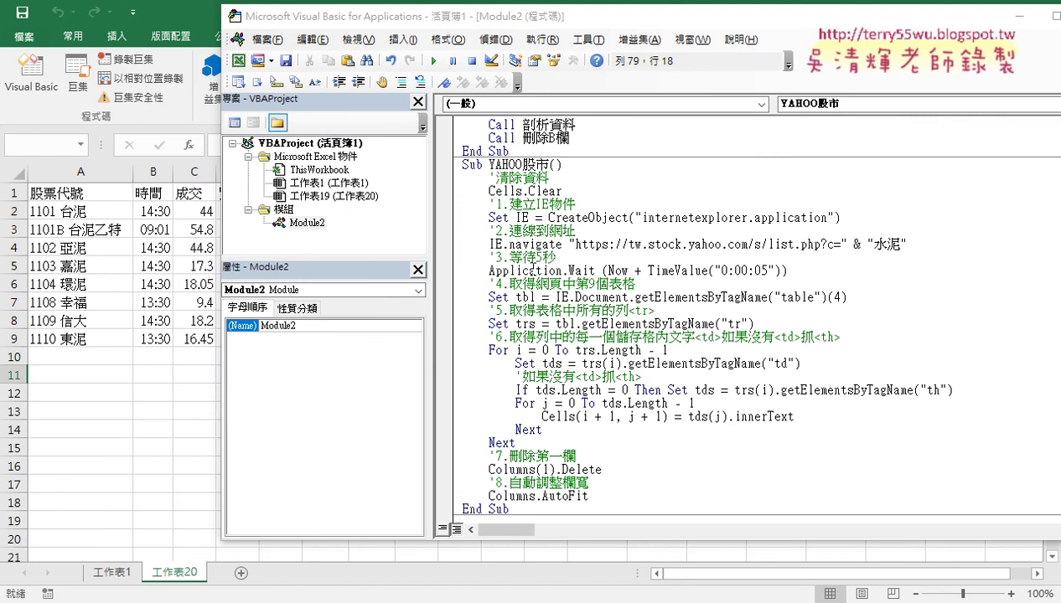
pyautogui.click(484, 18)
pyautogui.moveTo(485, 19); pyautogui.dragTo(414, 35)
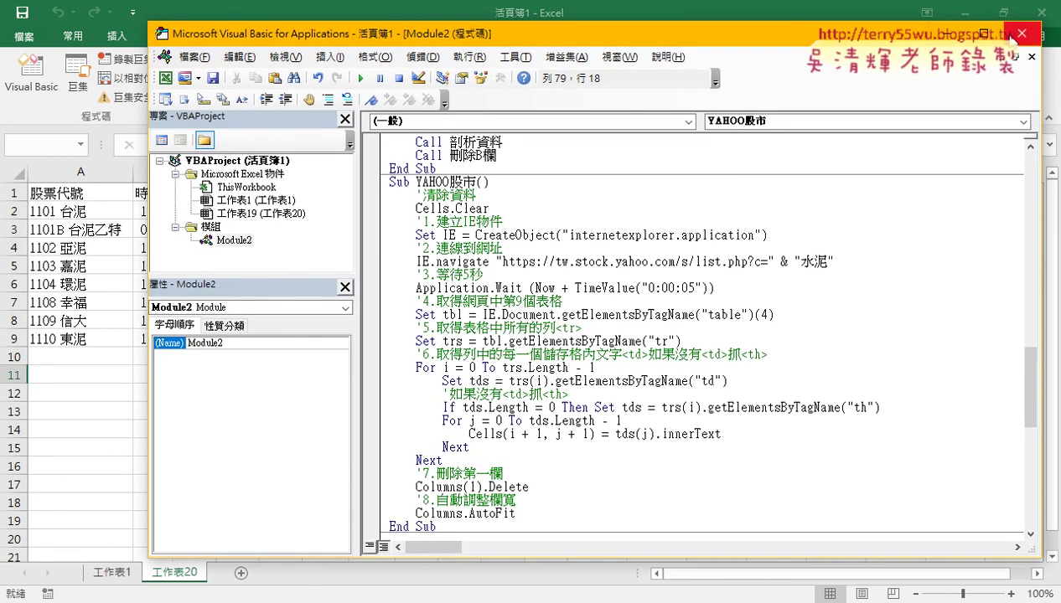
pyautogui.click(935, 31)
# - Check the imported cement quote table in A1:K10, then reopen the VBA editor
pyautogui.moveTo(50, 193); pyautogui.dragTo(554, 350)
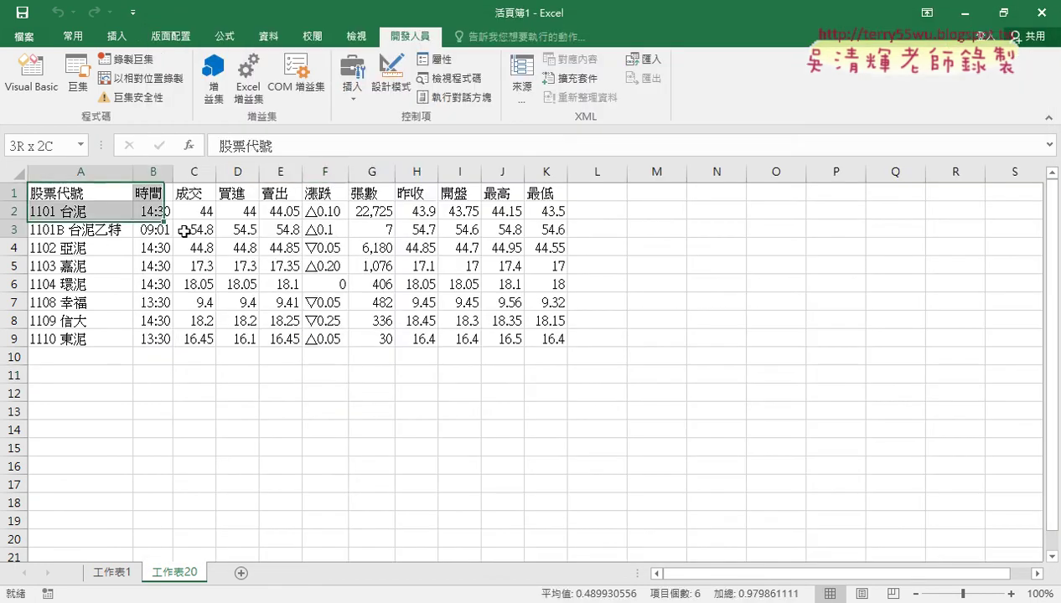
pyautogui.click(552, 341)
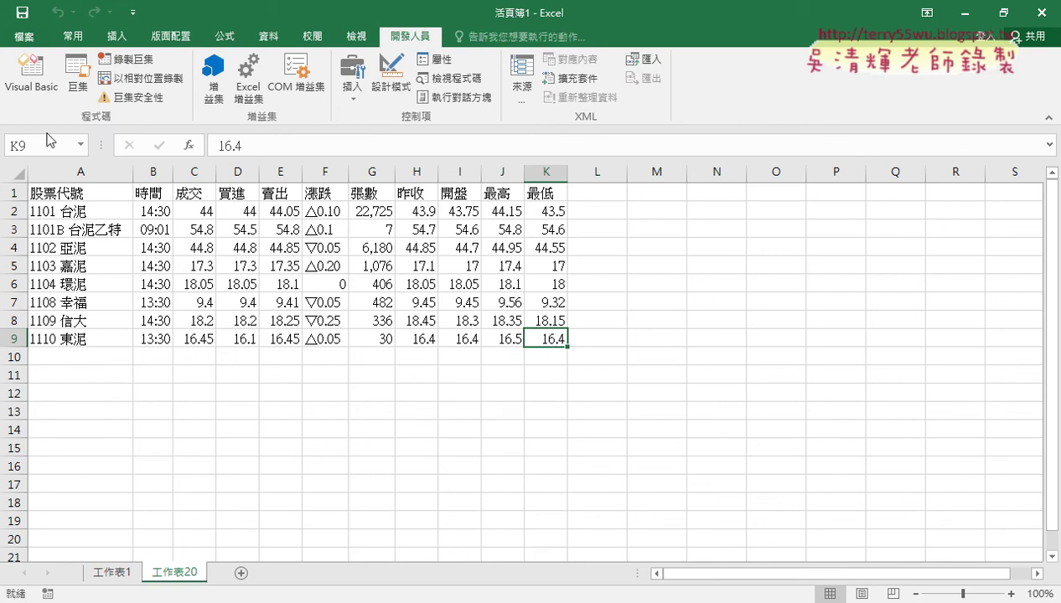
pyautogui.click(30, 75)
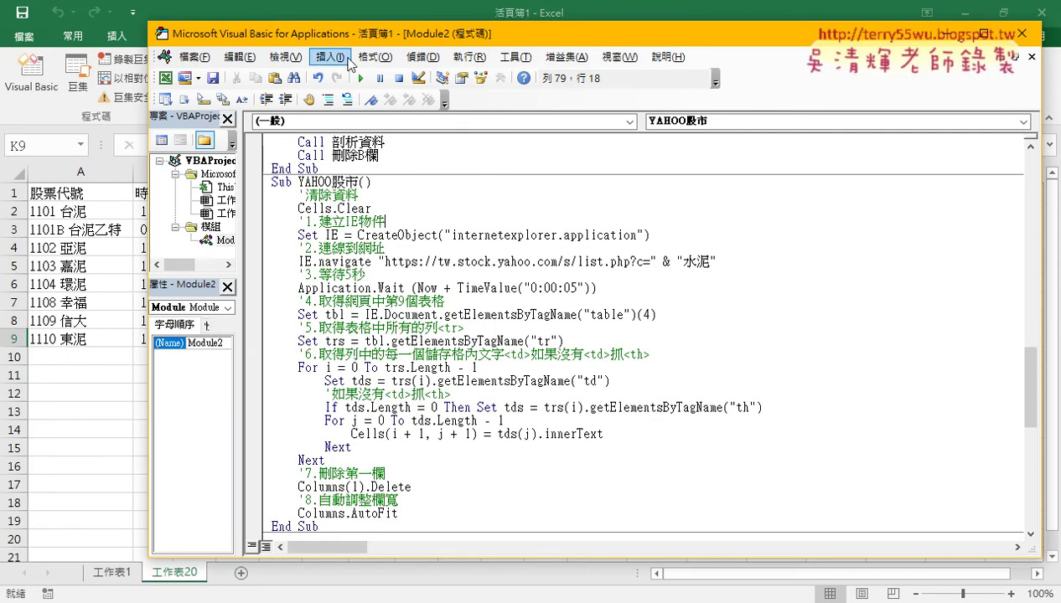
# - Step through the YAHOO股市 macro with F8, running Cells.Clear to empty 工作表20
pyautogui.moveTo(351, 36); pyautogui.dragTo(409, 32)
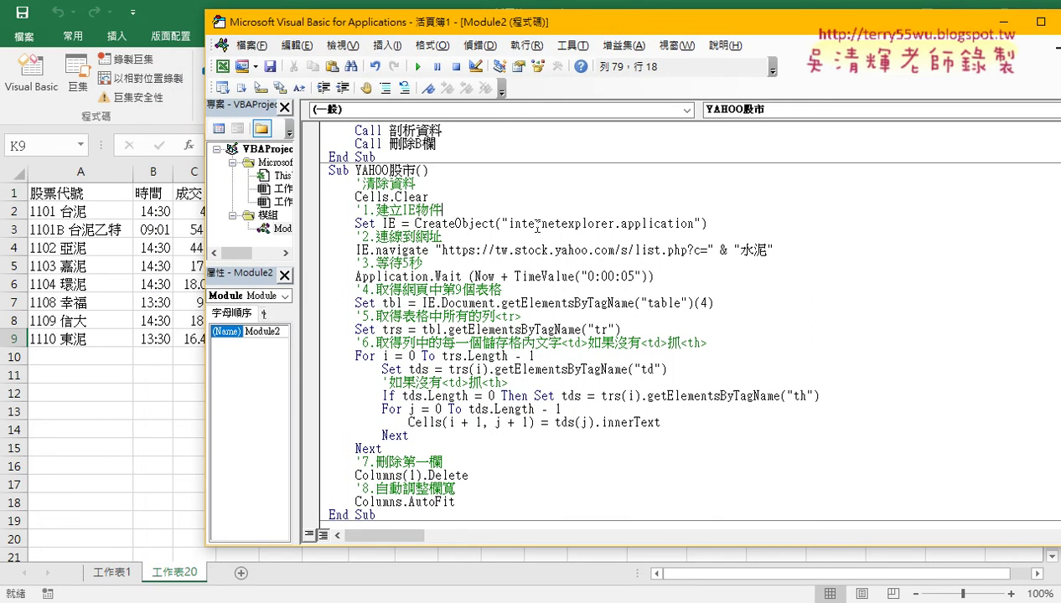
pyautogui.click(450, 197)
pyautogui.press('F8')
pyautogui.press('F8')
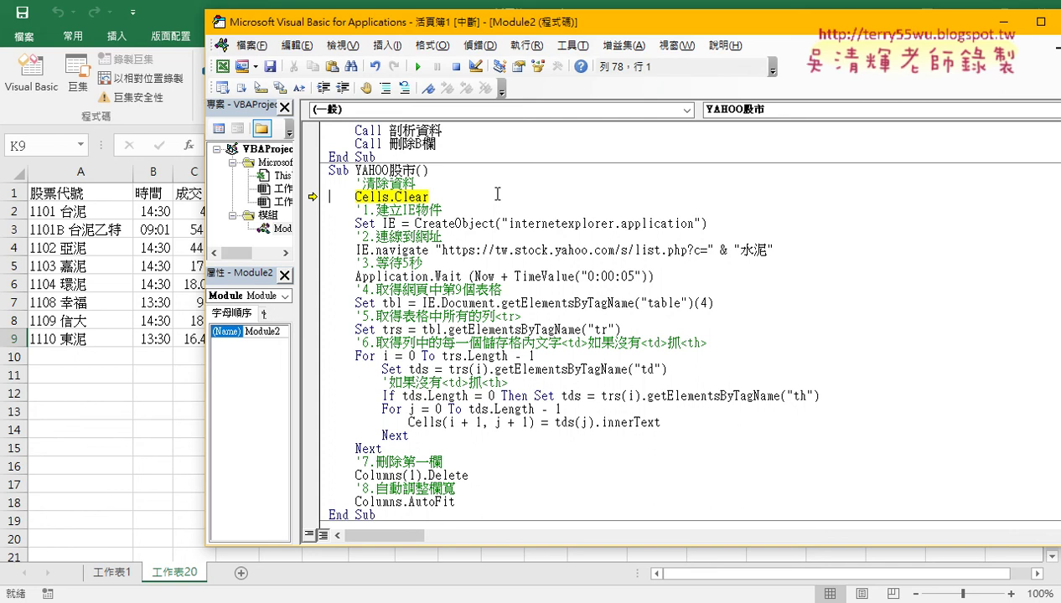
pyautogui.press('F8')
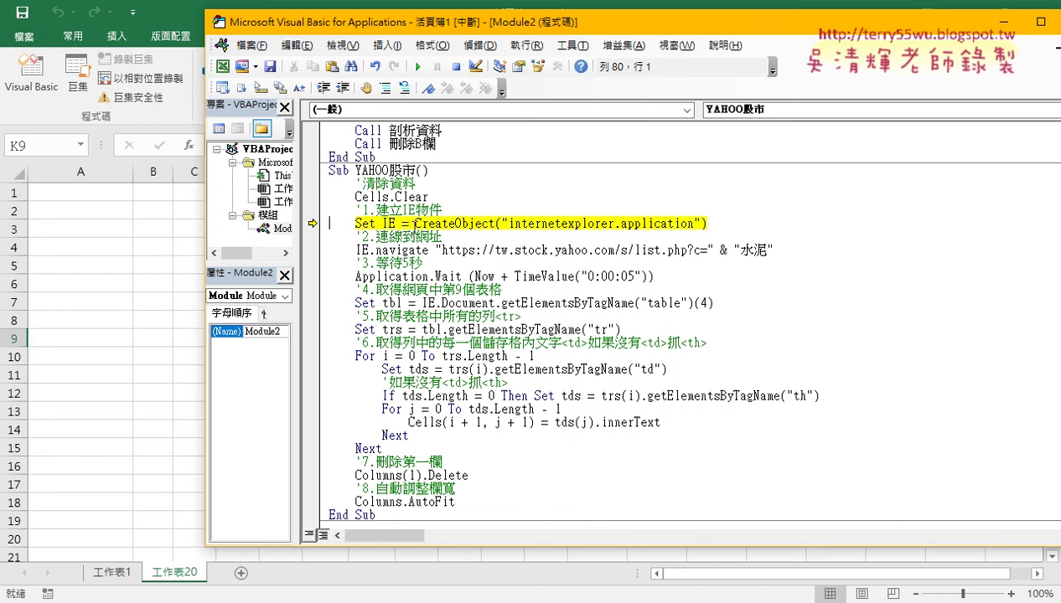
# - Inspect the CreateObject("internetexplorer.application") line and IE variable, then step to IE.navigate
pyautogui.moveTo(414, 224); pyautogui.dragTo(494, 224)
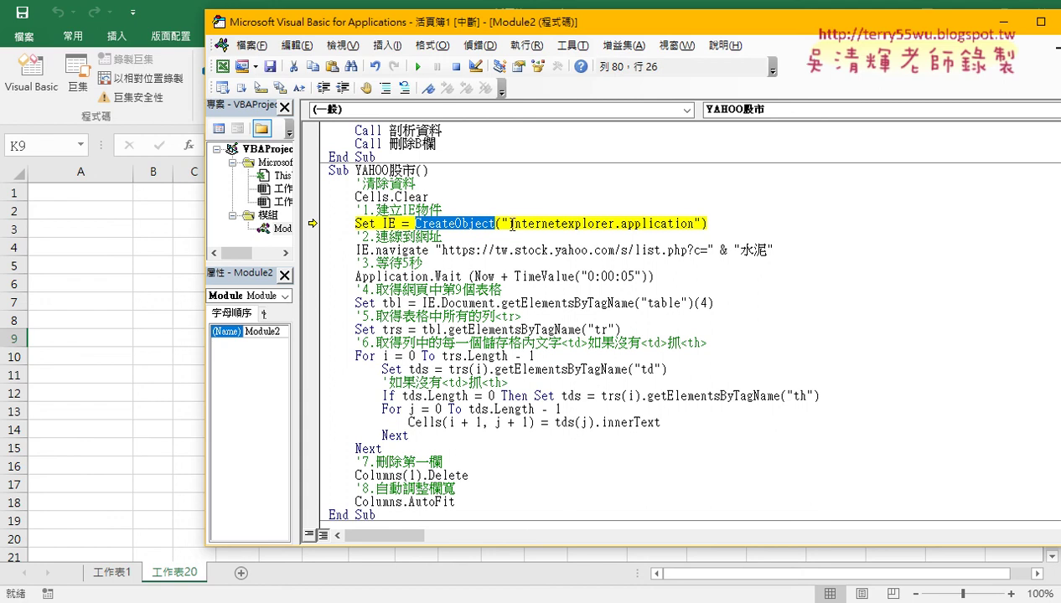
pyautogui.moveTo(508, 222); pyautogui.dragTo(616, 224)
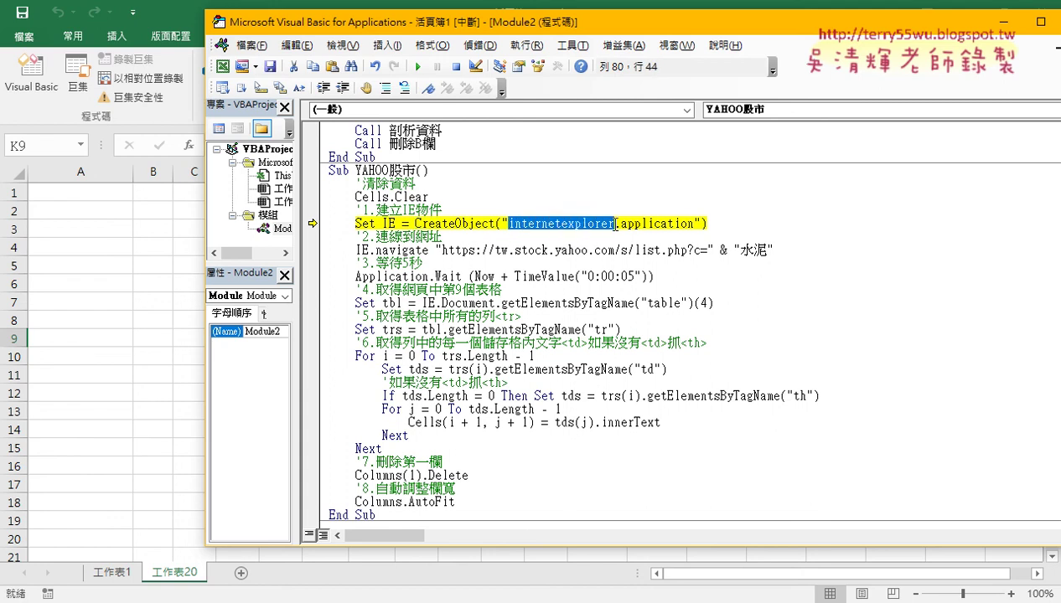
pyautogui.moveTo(616, 225)
pyautogui.mouseDown()
pyautogui.moveTo(694, 225)
pyautogui.moveTo(508, 223)
pyautogui.mouseUp()
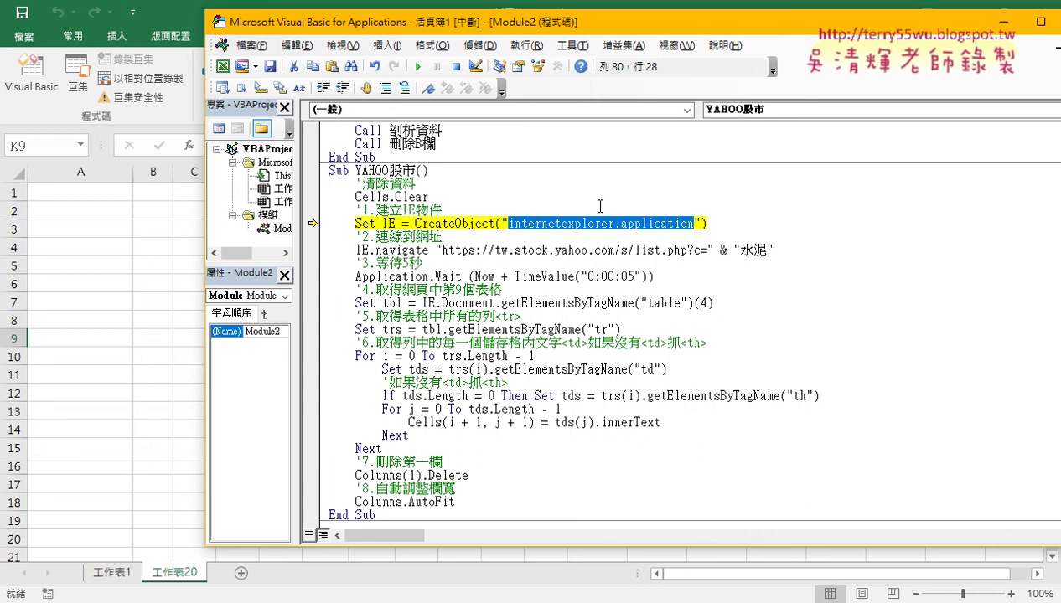
pyautogui.click(389, 223)
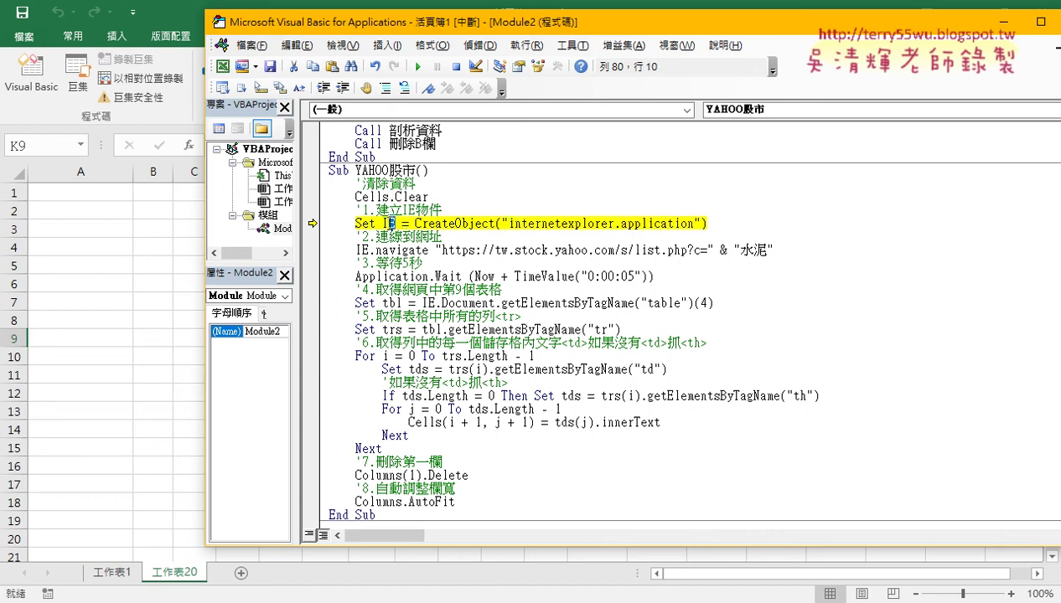
pyautogui.doubleClick(388, 223)
pyautogui.press('F8')
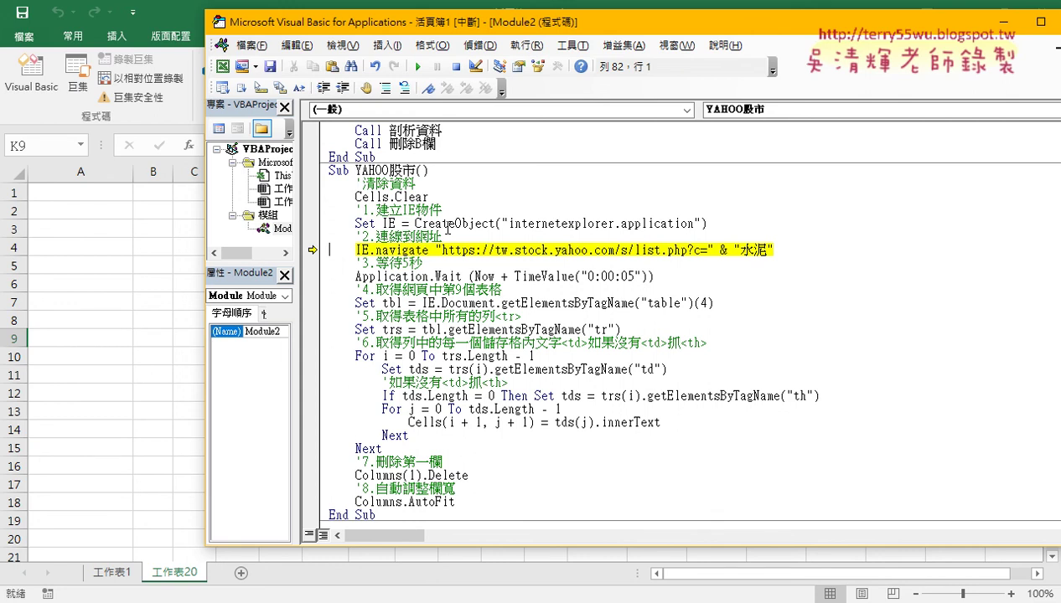
pyautogui.click(738, 223)
# - Open the Immediate Window and enter the statement IE.visible=true
pyautogui.click(342, 45)
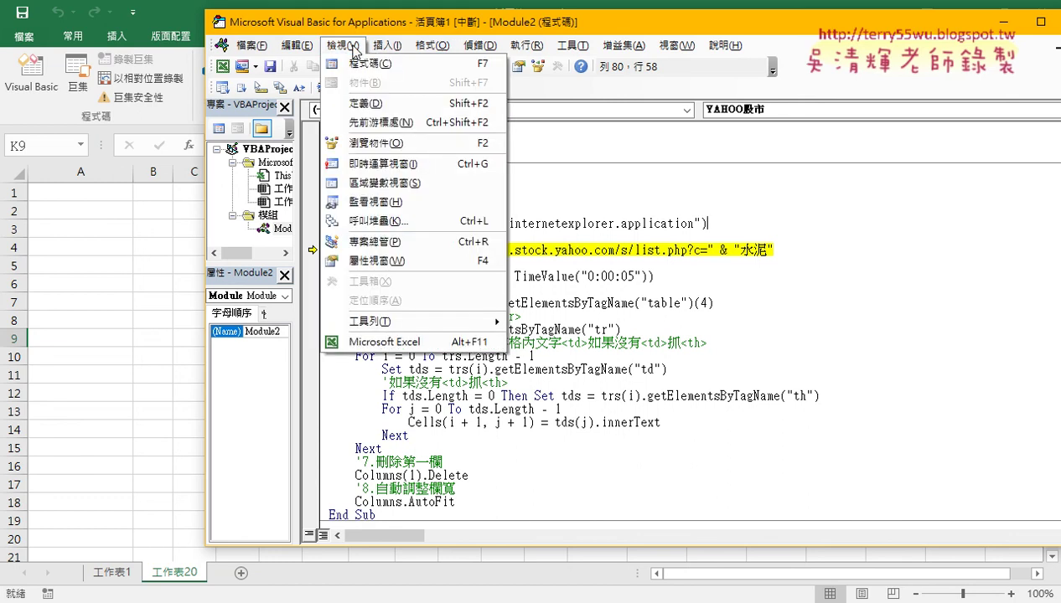
pyautogui.click(382, 163)
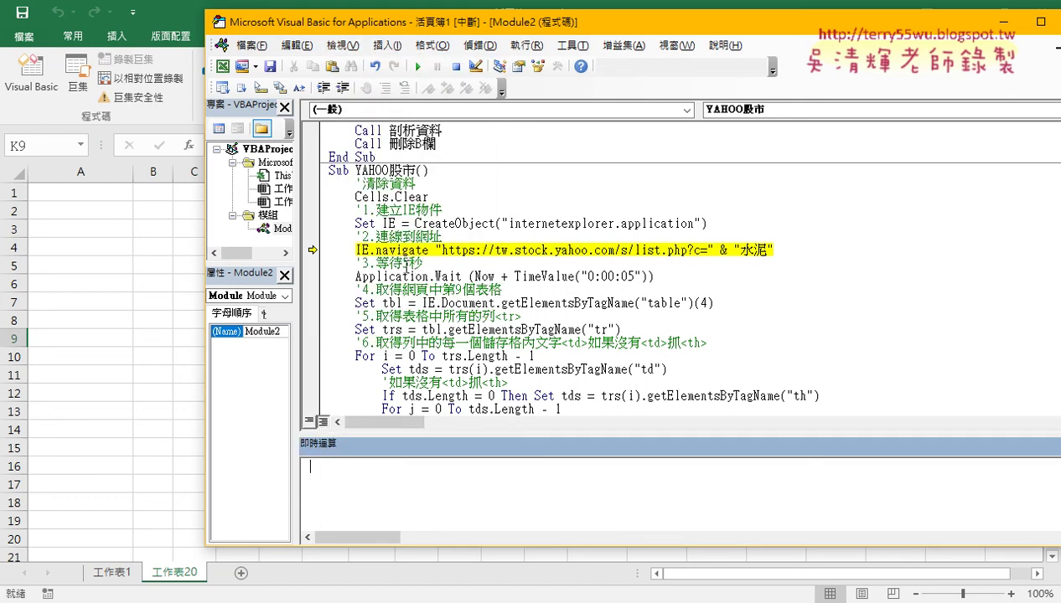
pyautogui.write('I')
pyautogui.write('E.')
pyautogui.write('visi')
pyautogui.write('ble')
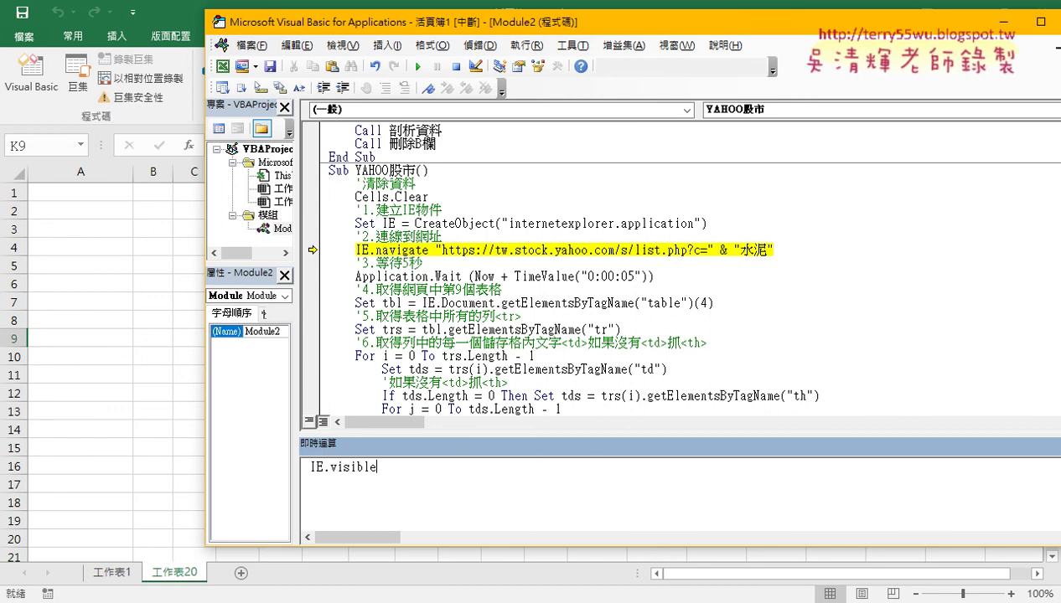
pyautogui.write('=tr')
pyautogui.write('ue')
# - Run IE.visible=true to reveal the blank IE window, then change it to IE.visible=false
pyautogui.press('Return')
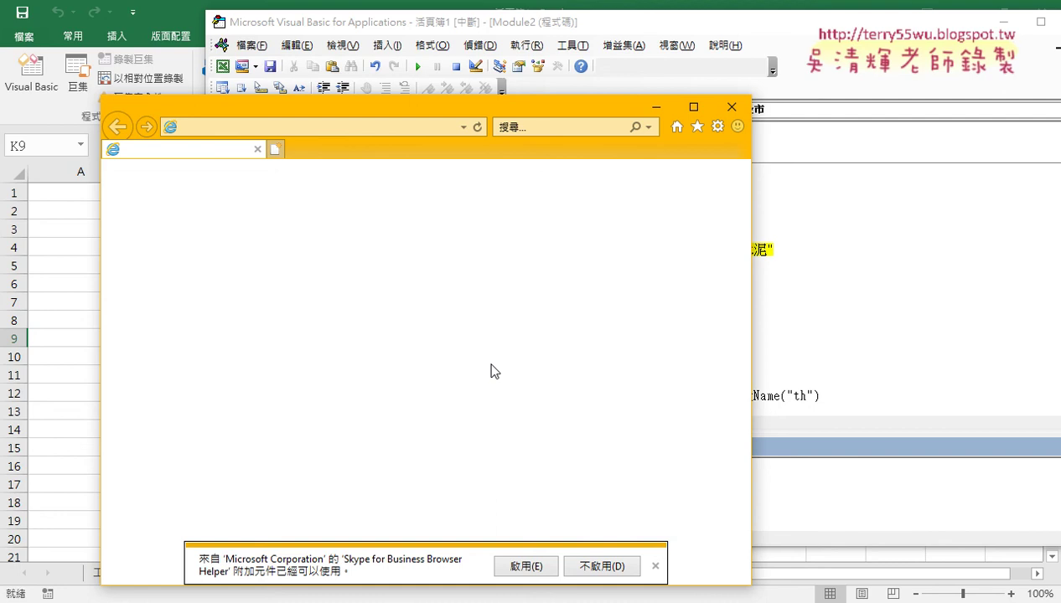
pyautogui.click(806, 480)
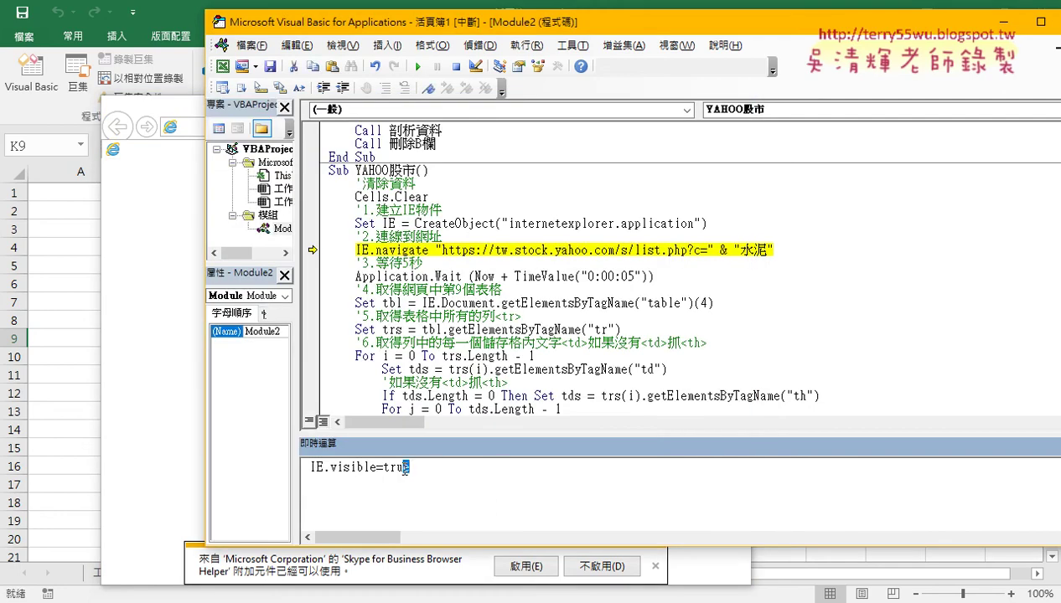
pyautogui.moveTo(405, 467); pyautogui.dragTo(384, 467)
pyautogui.write('f')
pyautogui.write('alse')
# - Run IE.visible=false to hide Internet Explorer, then close the Immediate window
pyautogui.press('Return')
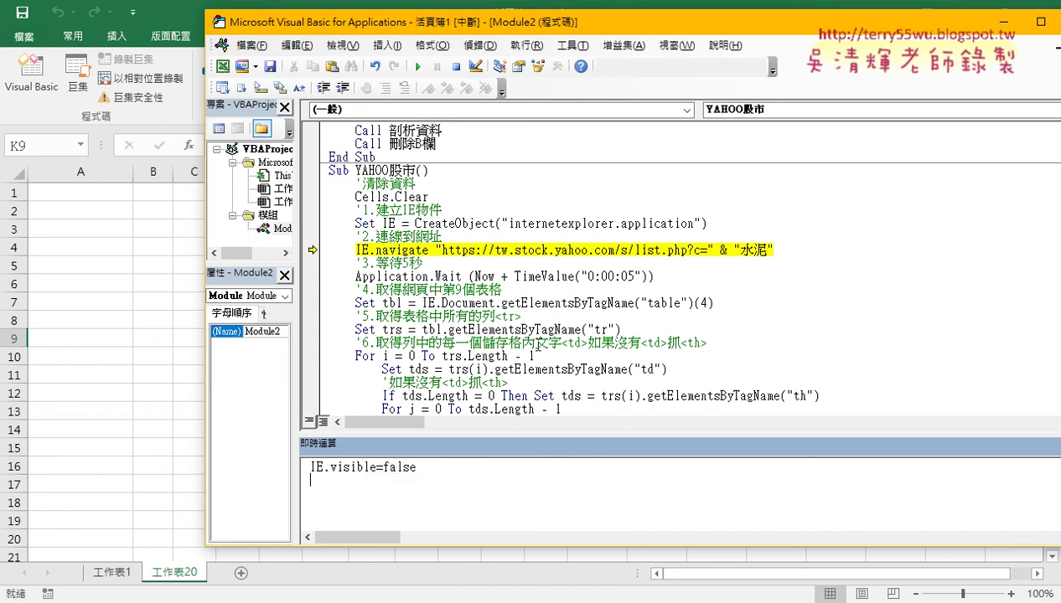
pyautogui.moveTo(539, 29); pyautogui.dragTo(428, 36)
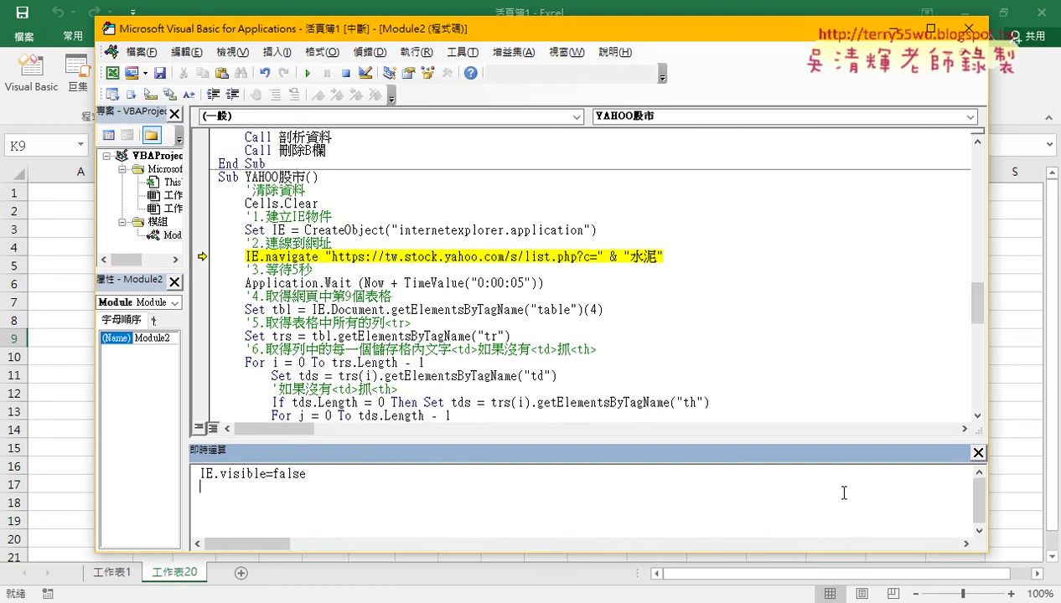
pyautogui.click(970, 453)
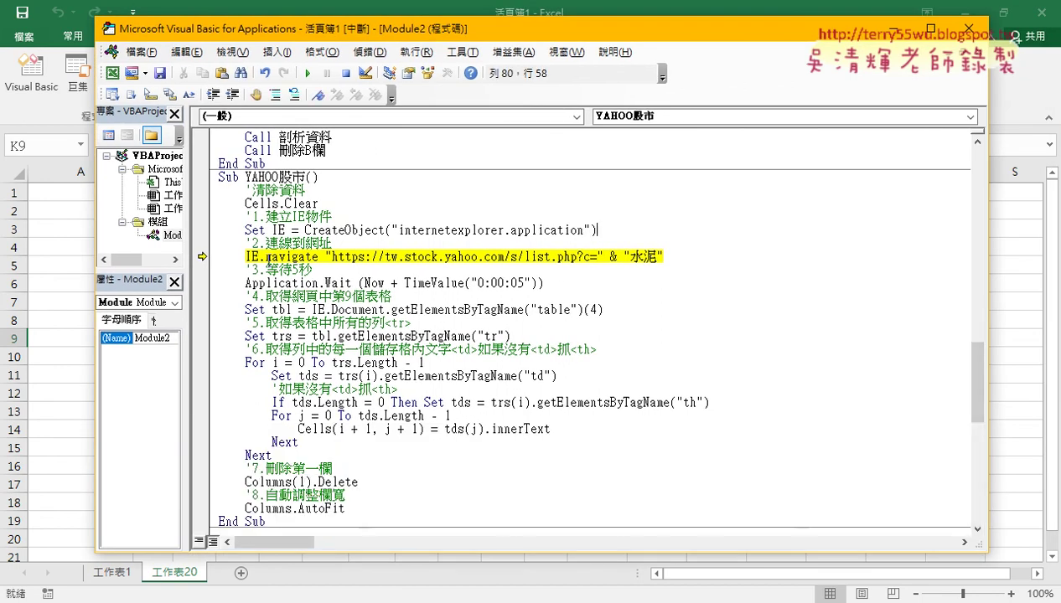
# - Highlight the IE.navigate statement for the 水泥 stock list URL and execute it with F8
pyautogui.doubleClick(259, 257)
pyautogui.moveTo(318, 257); pyautogui.dragTo(245, 258)
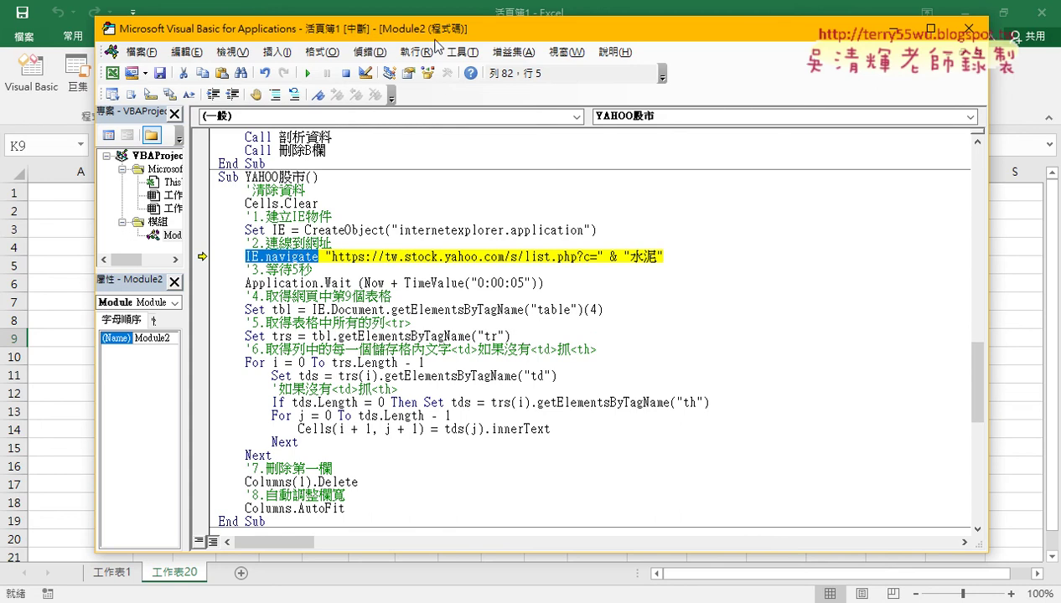
pyautogui.moveTo(427, 28); pyautogui.dragTo(513, 28)
pyautogui.moveTo(331, 257); pyautogui.dragTo(766, 256)
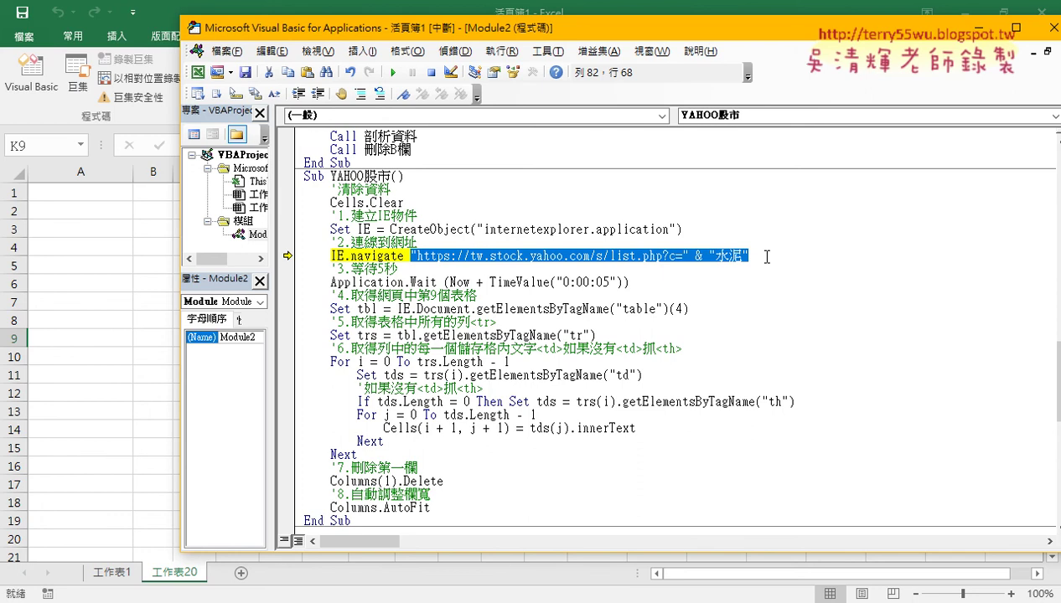
pyautogui.press('F8')
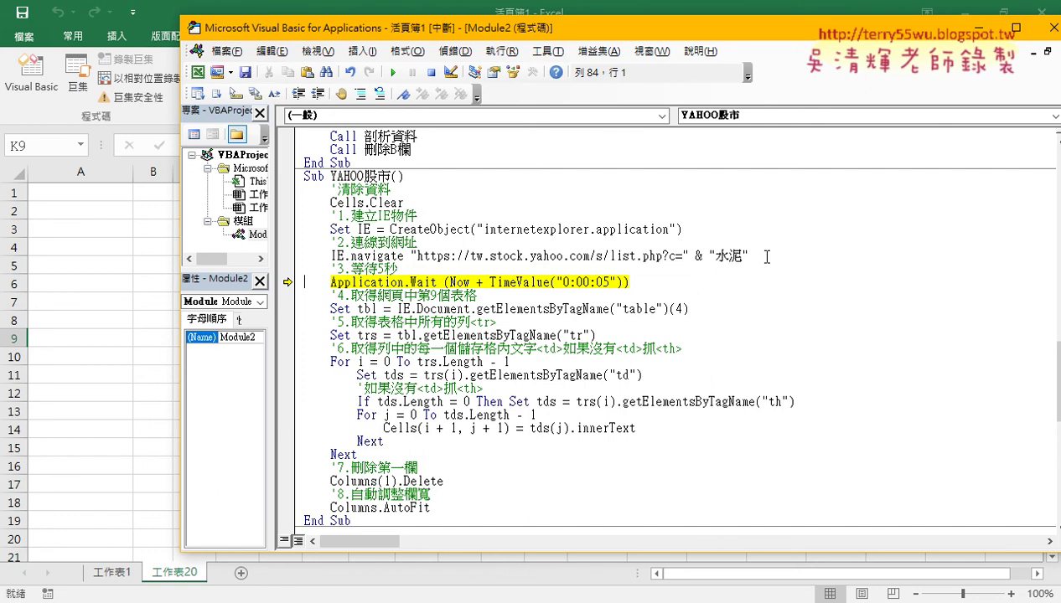
# - Execute the five-second Application.Wait, highlight 'table' in the Set tbl line, then return to Google Docs
pyautogui.press('F8')
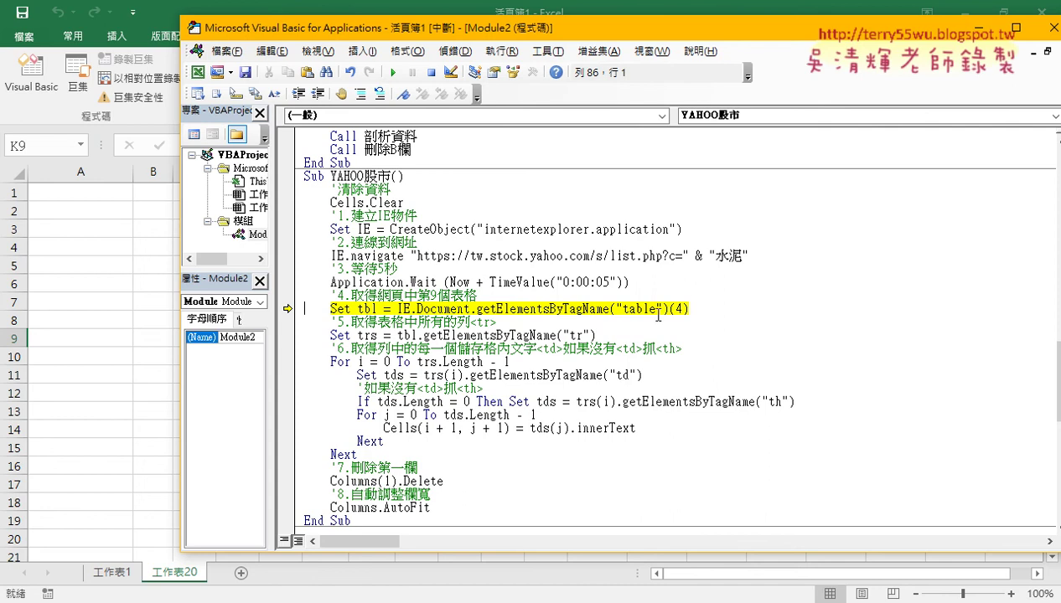
pyautogui.moveTo(622, 310); pyautogui.dragTo(654, 310)
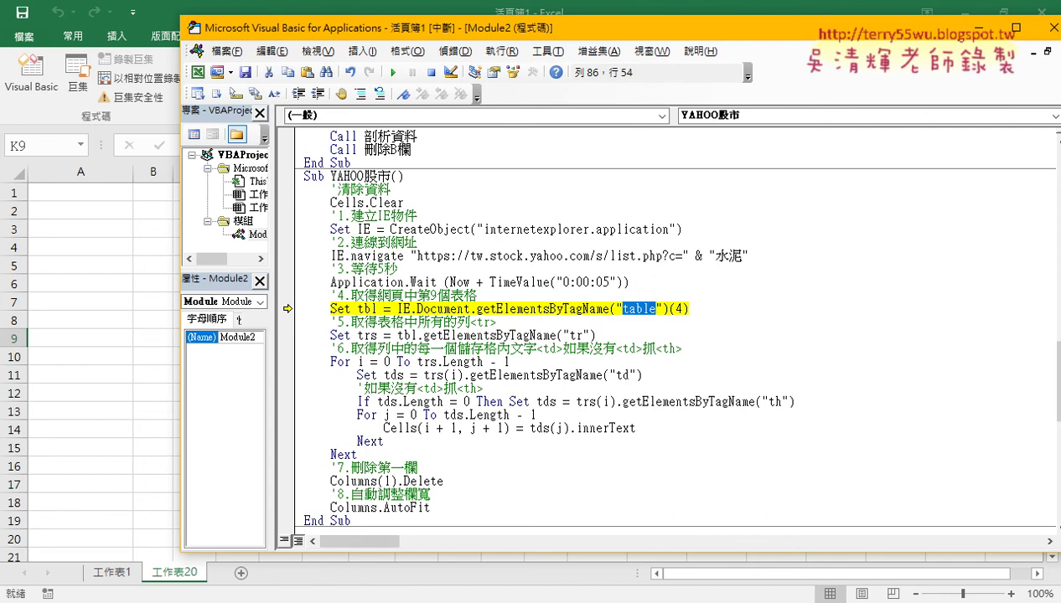
pyautogui.hotkey('alt', 'Tab')
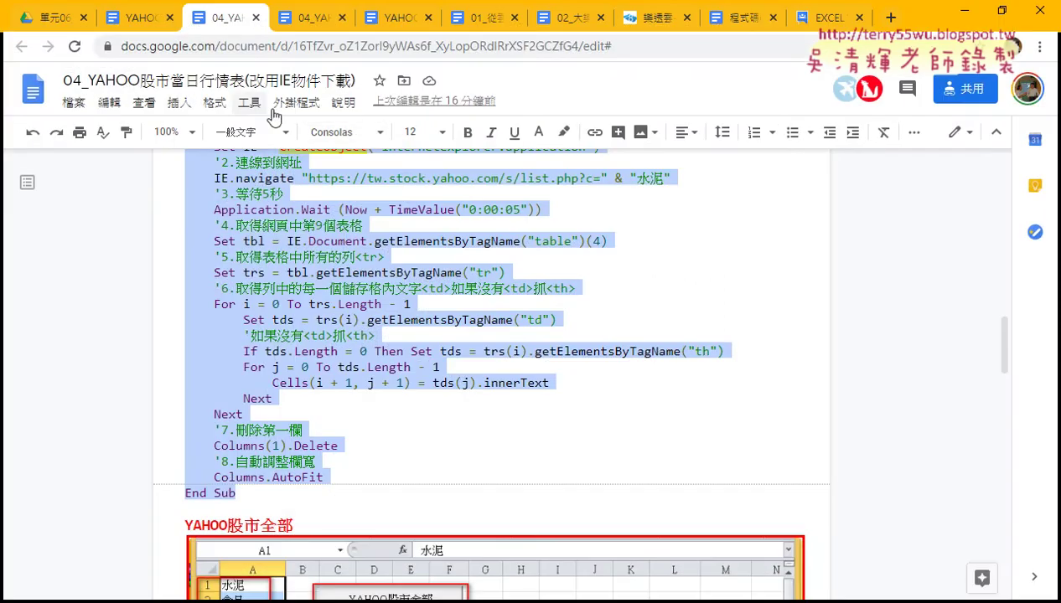
# - Open the 04_YAHOO doc's 連結股市 link, tw.stock.yahoo.com/h/getclass.php, in a new tab
pyautogui.click(126, 21)
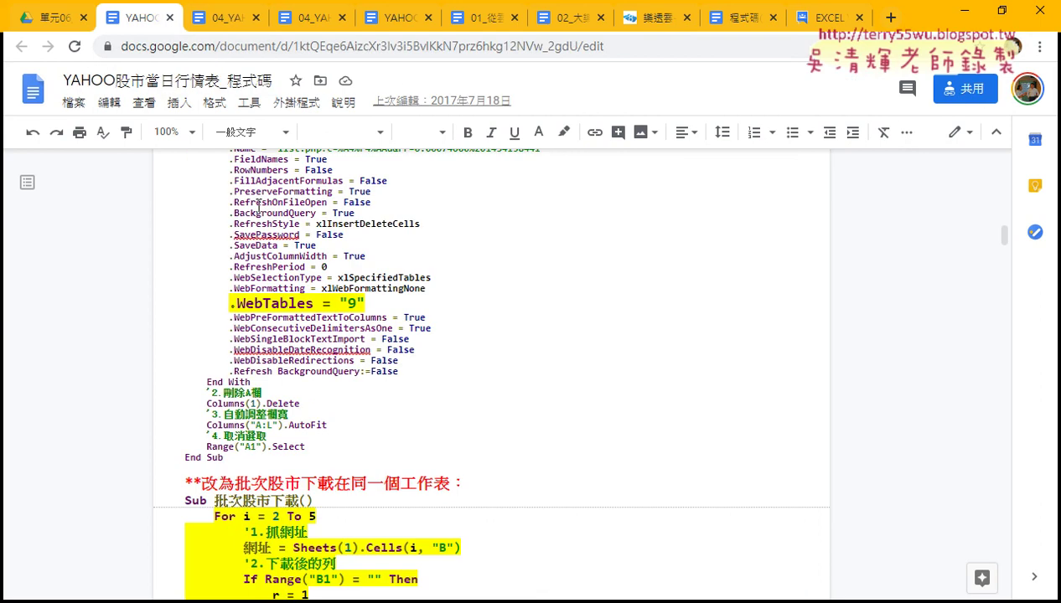
pyautogui.click(224, 33)
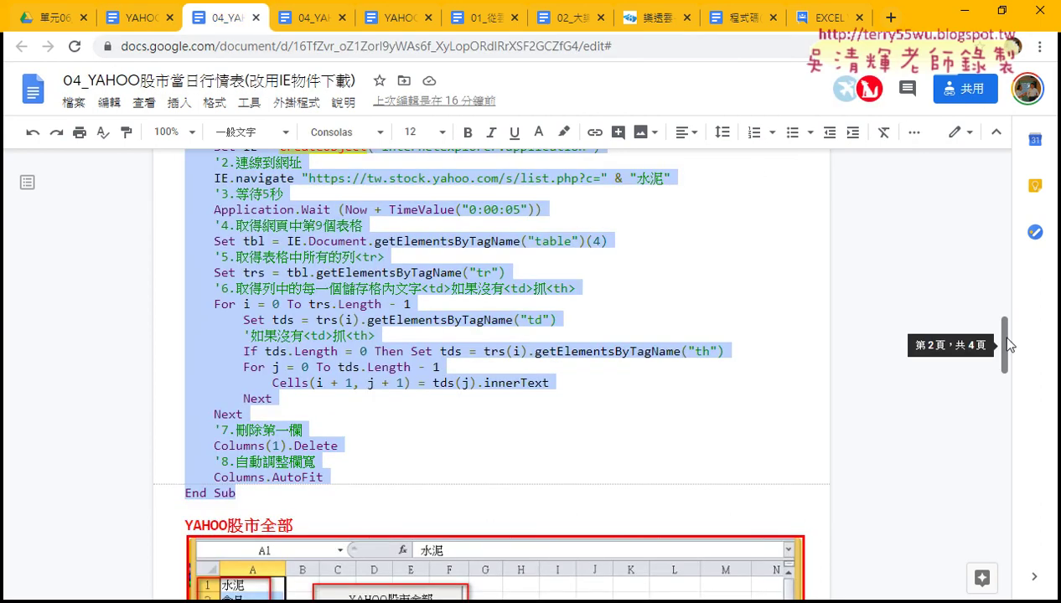
pyautogui.moveTo(1005, 340); pyautogui.dragTo(1005, 163)
pyautogui.click(356, 239)
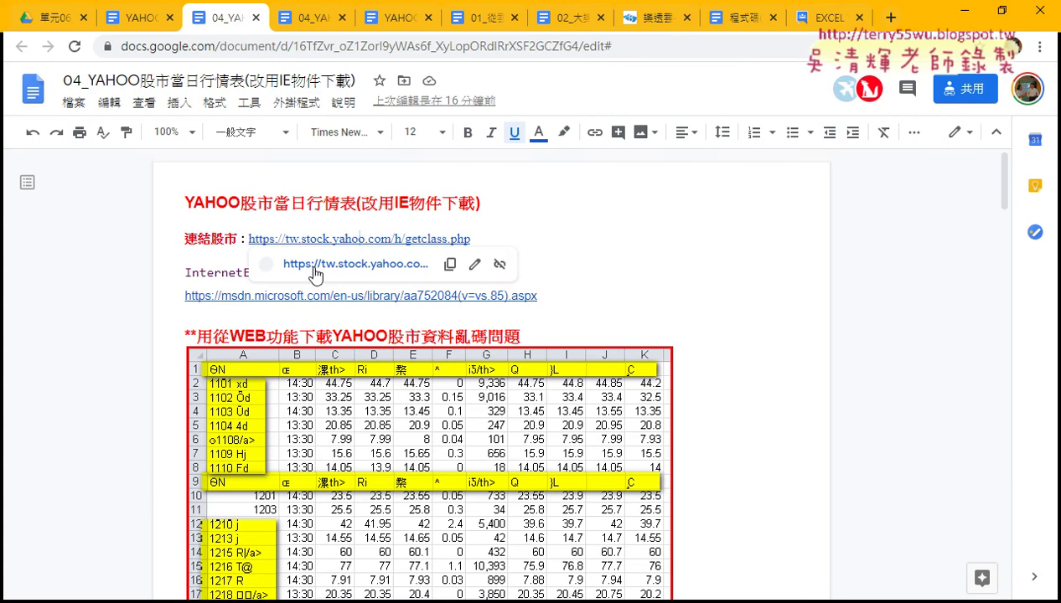
pyautogui.click(373, 270)
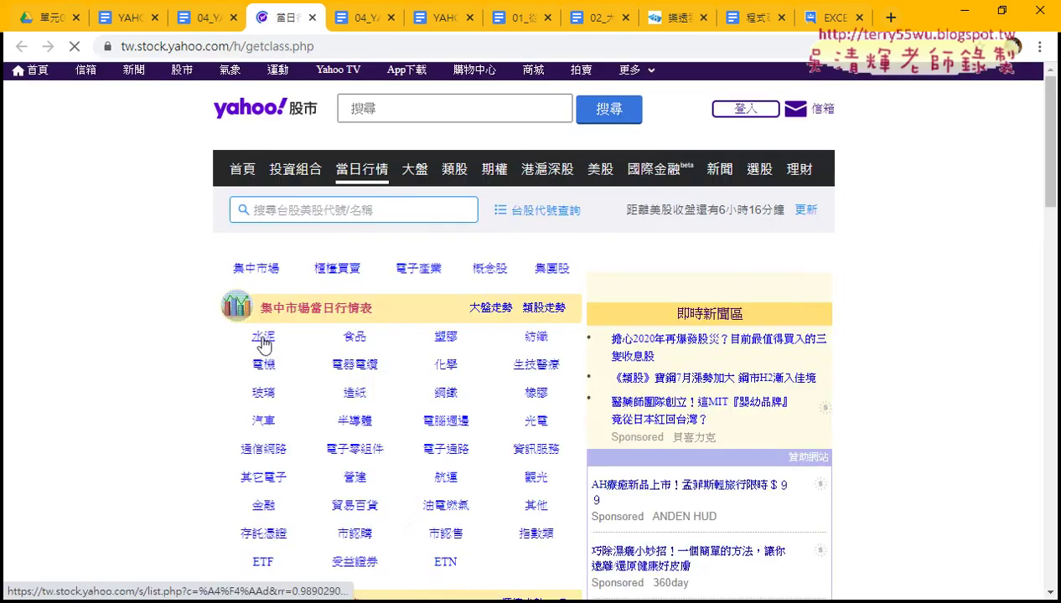
# - Open the 水泥 quote list, inspect its 股票代號 header, and select the quote <table> element in DevTools
pyautogui.click(263, 421)
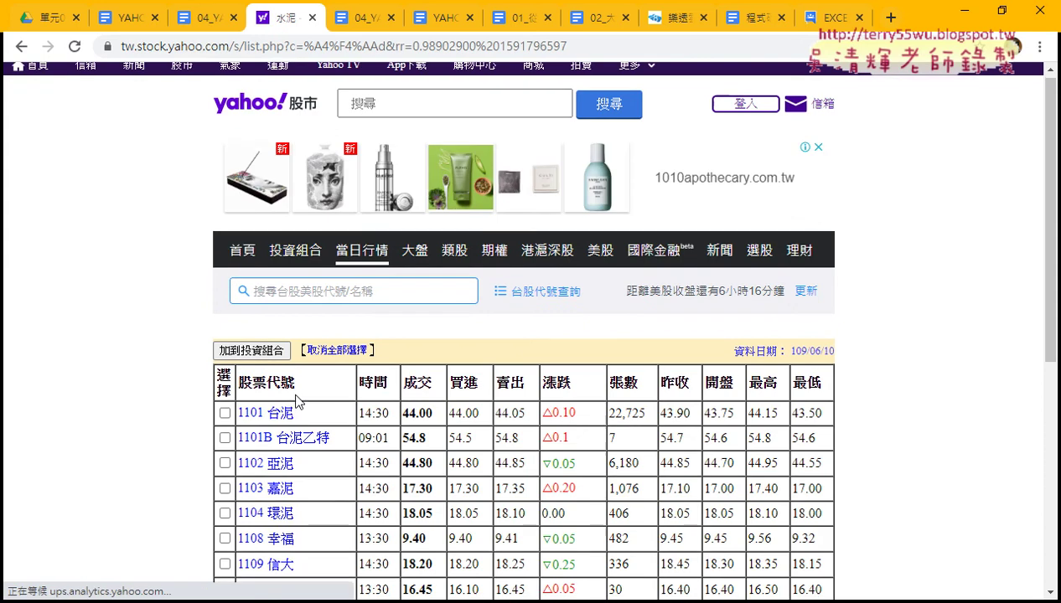
pyautogui.scroll(-3, 310, 314)
pyautogui.moveTo(227, 312)
pyautogui.mouseDown()
pyautogui.moveTo(265, 308)
pyautogui.moveTo(239, 312)
pyautogui.moveTo(221, 290)
pyautogui.mouseUp()
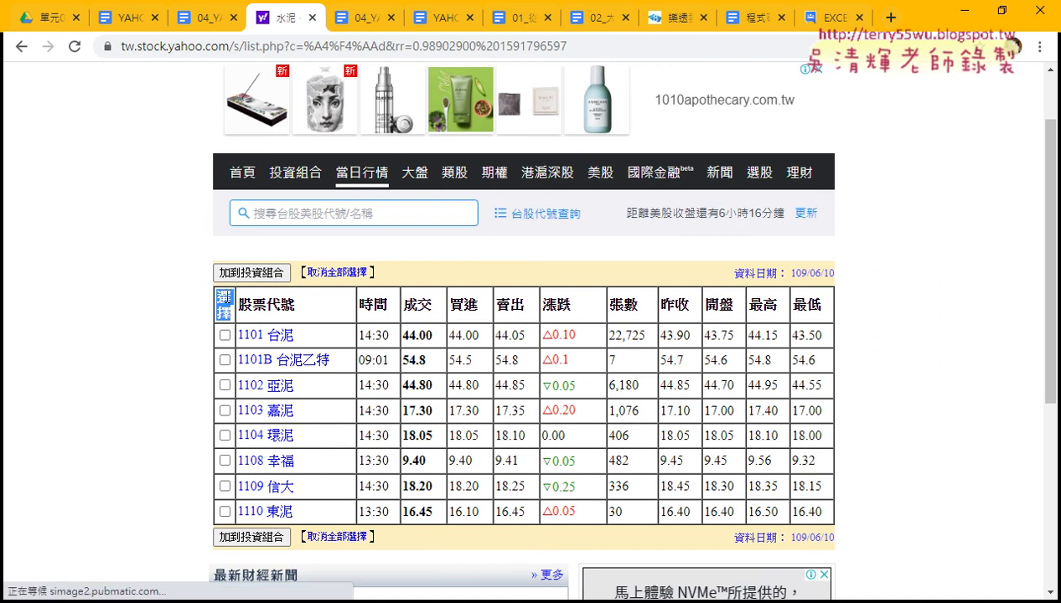
pyautogui.rightClick(223, 294)
pyautogui.click(272, 377)
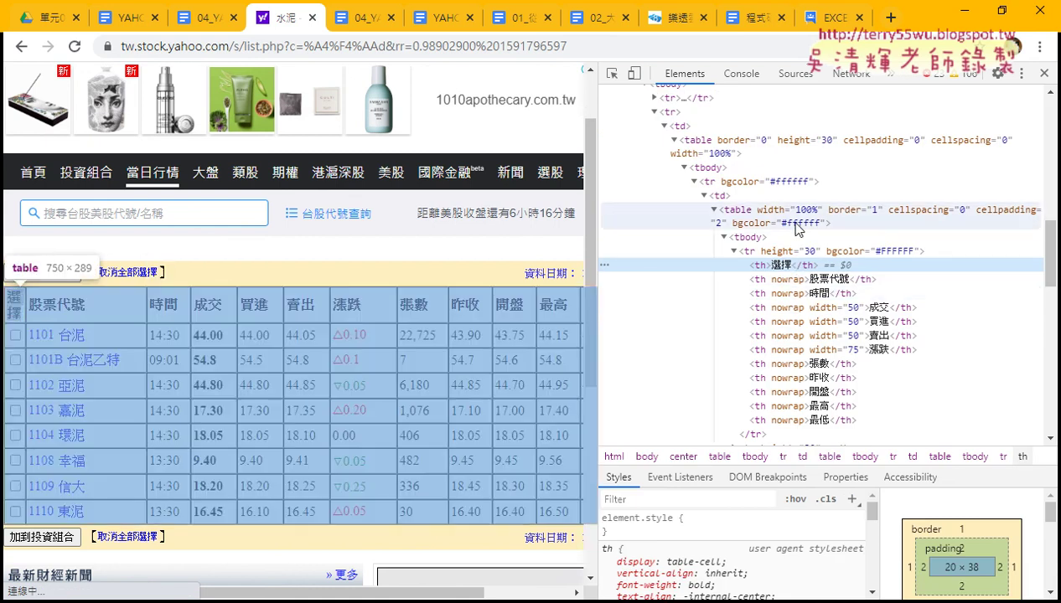
pyautogui.click(731, 219)
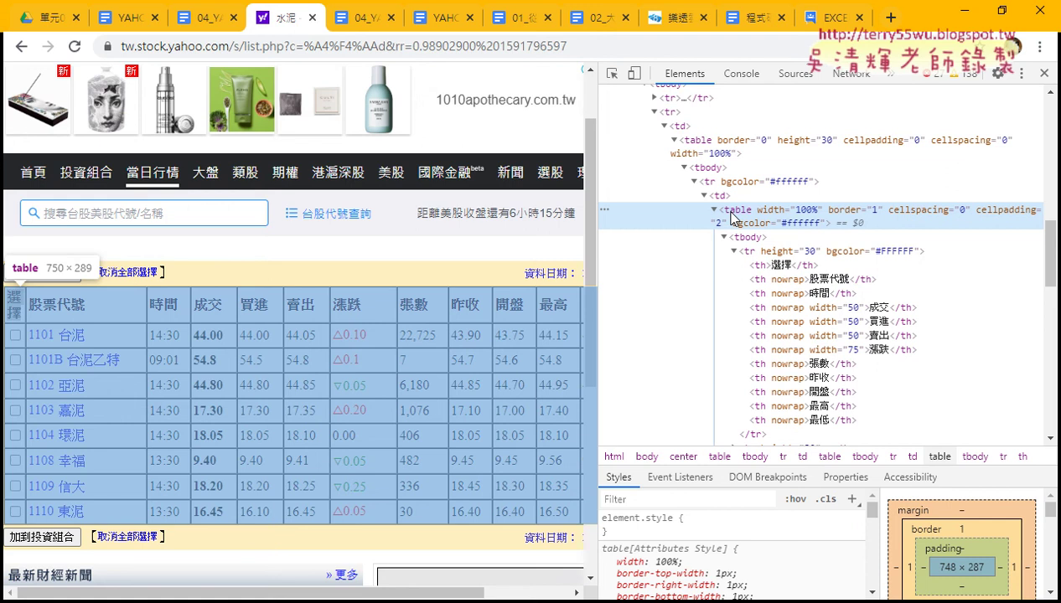
# - Expand the quote <table> element and select the 選擇 header cell's <th>
pyautogui.click(715, 212)
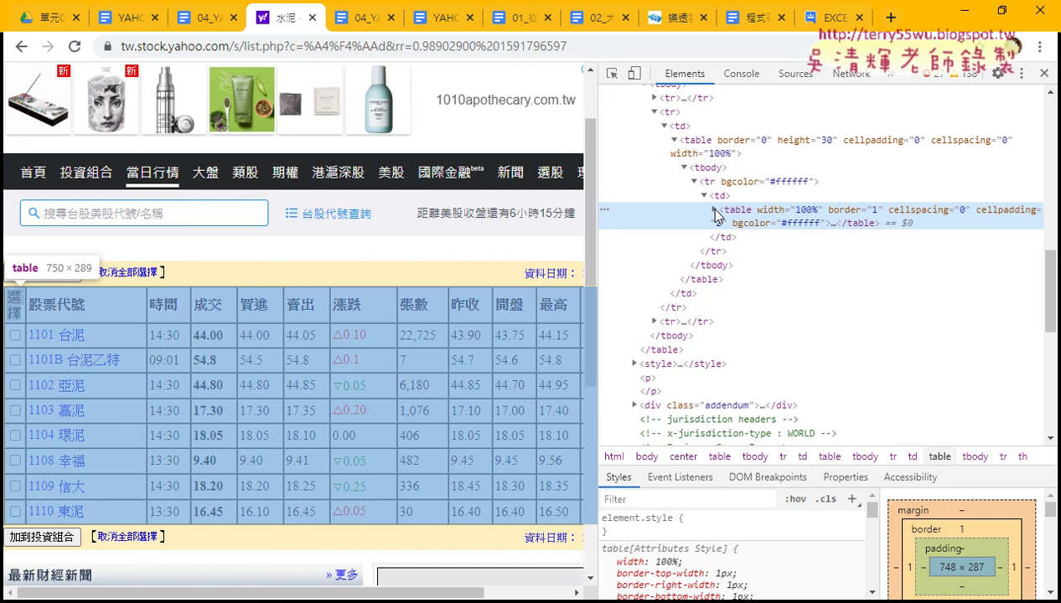
pyautogui.click(715, 211)
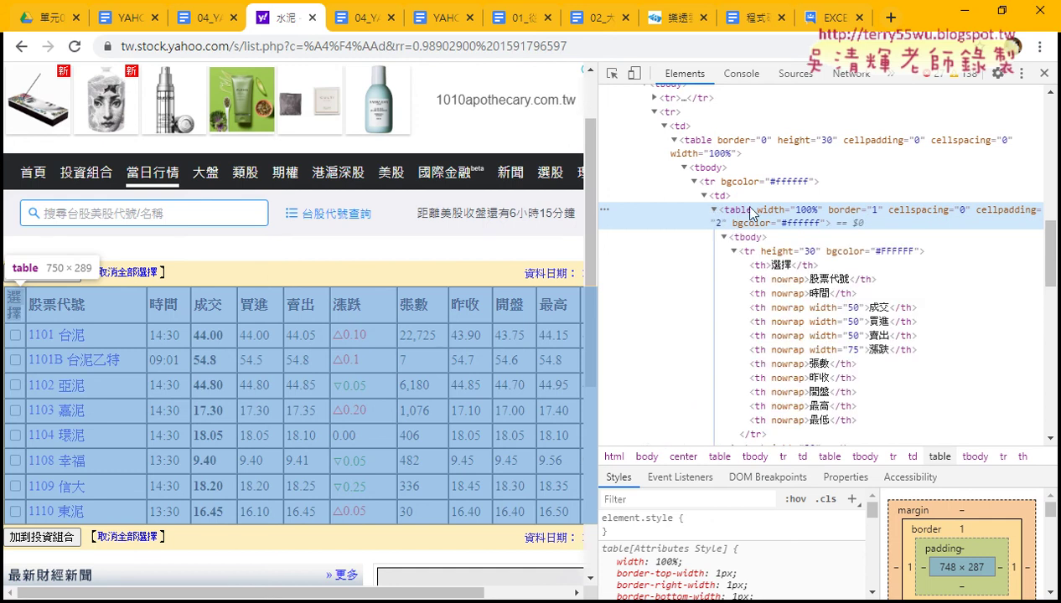
pyautogui.click(713, 211)
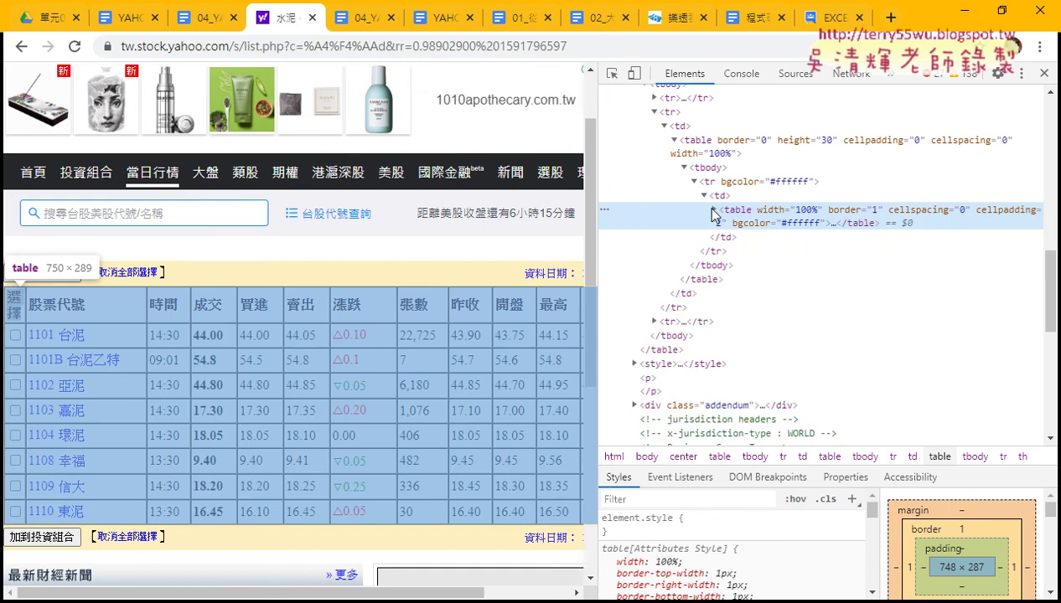
pyautogui.click(713, 212)
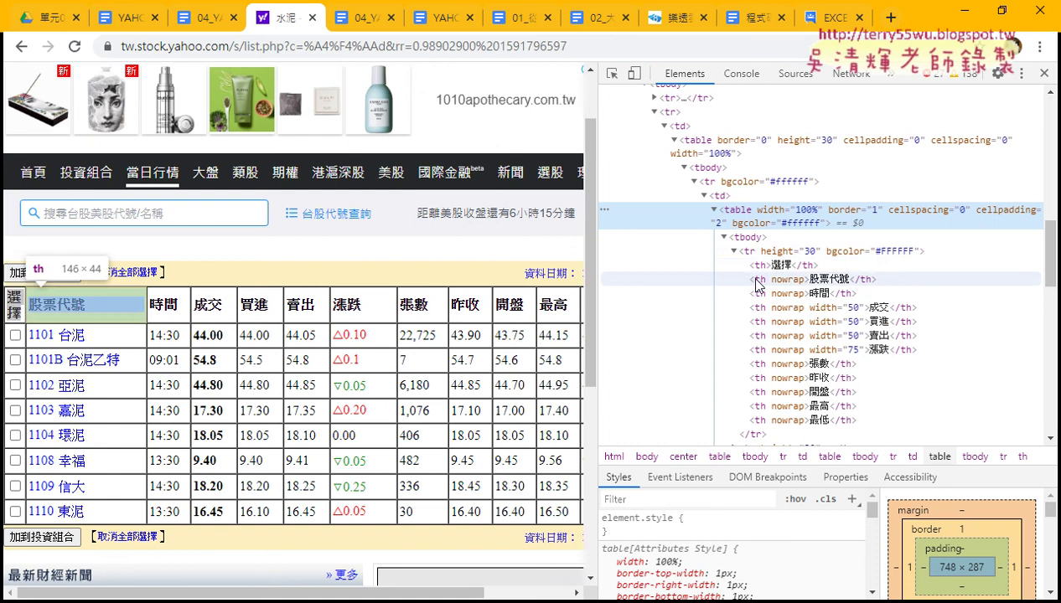
pyautogui.click(757, 266)
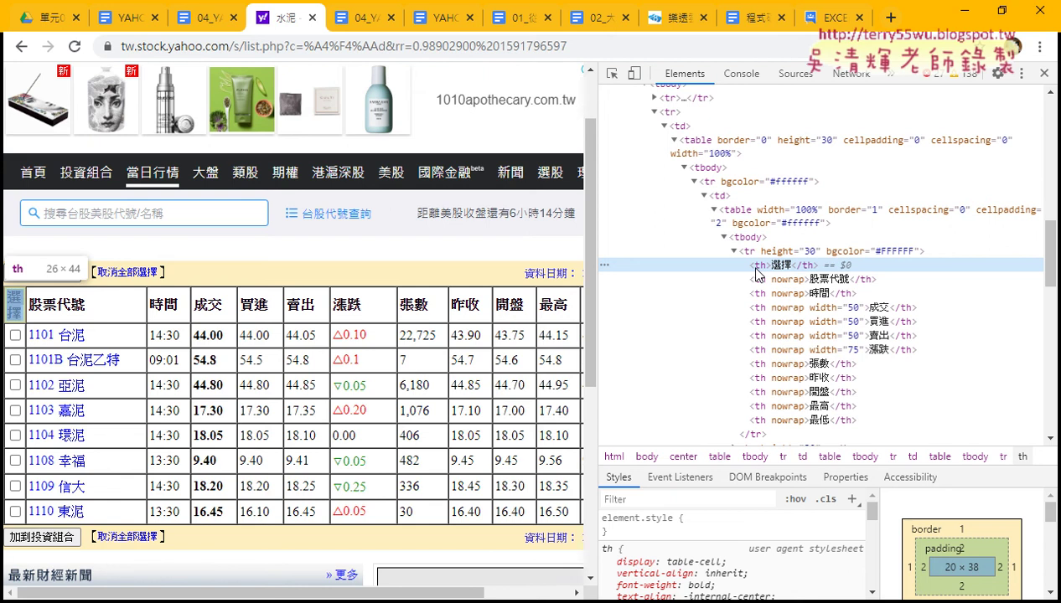
# - Select the header row, expand the first data row's cells, then return to the VBA editor
pyautogui.scroll(-2, 758, 268)
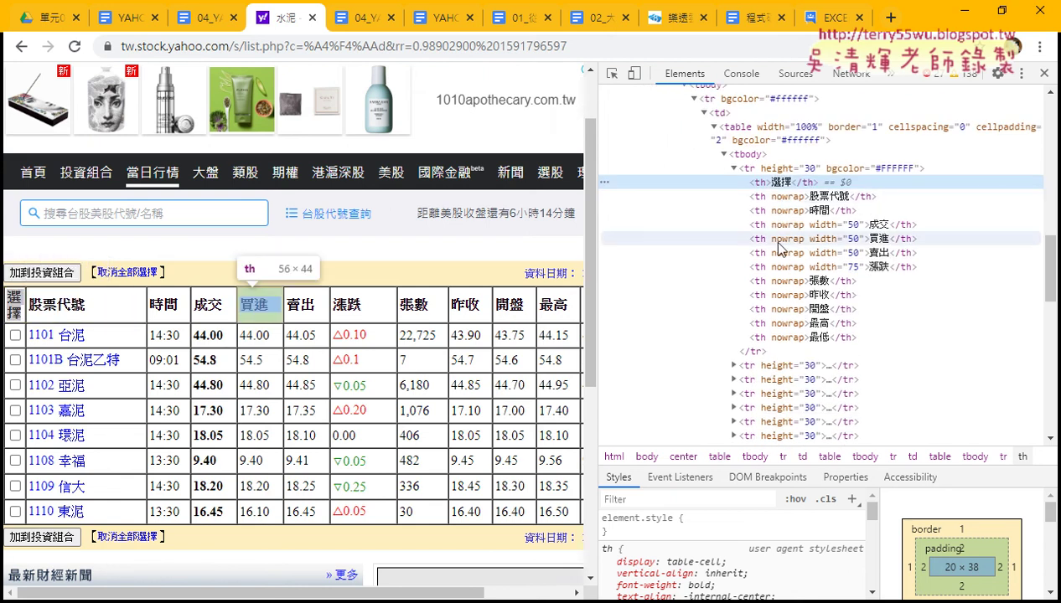
pyautogui.scroll(-2, 777, 247)
pyautogui.scroll(2, 779, 222)
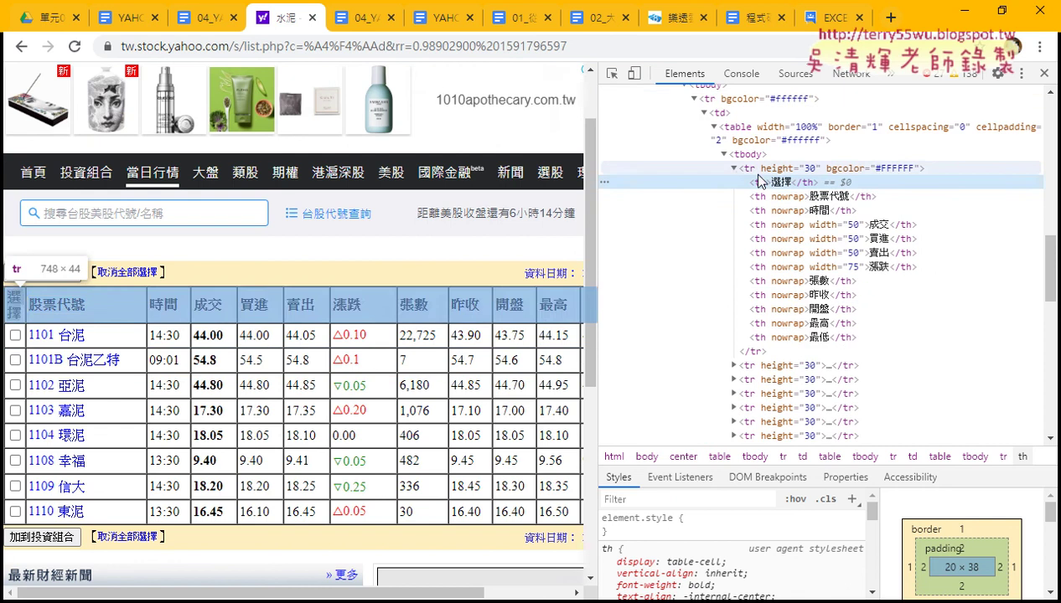
pyautogui.click(736, 171)
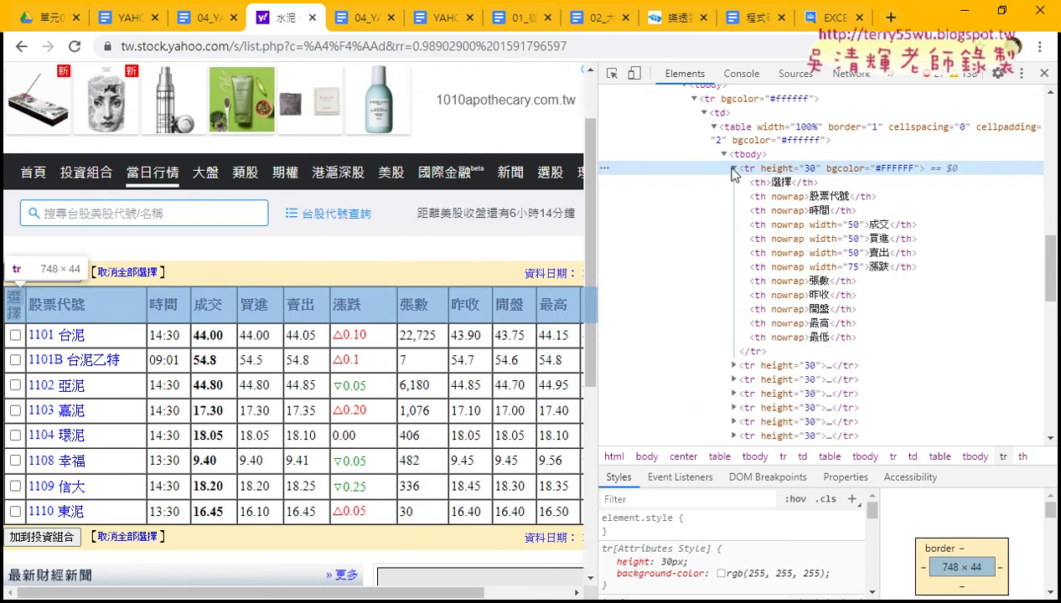
pyautogui.scroll(-2, 737, 284)
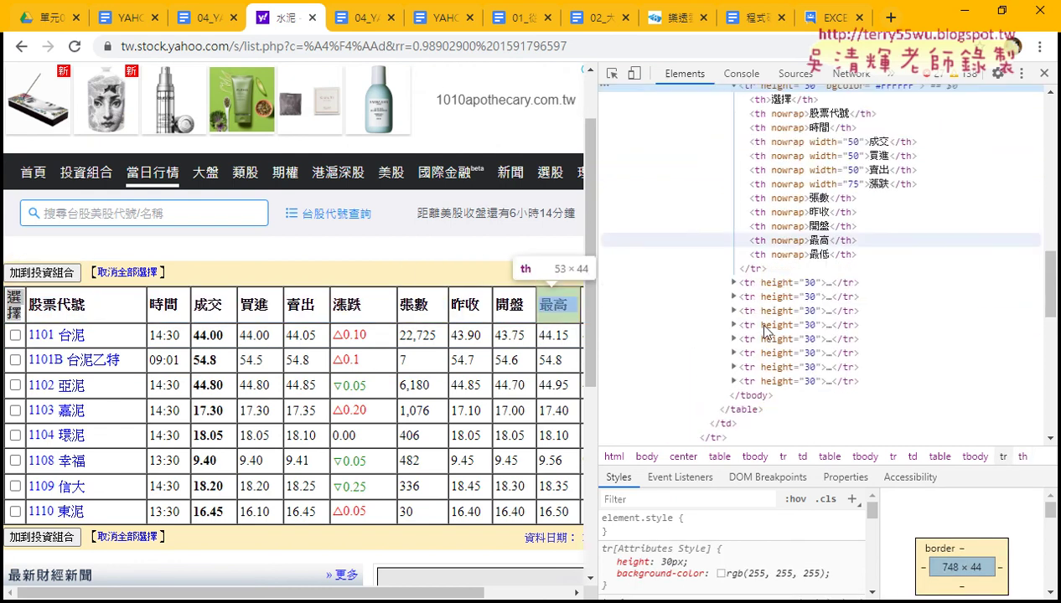
pyautogui.click(734, 283)
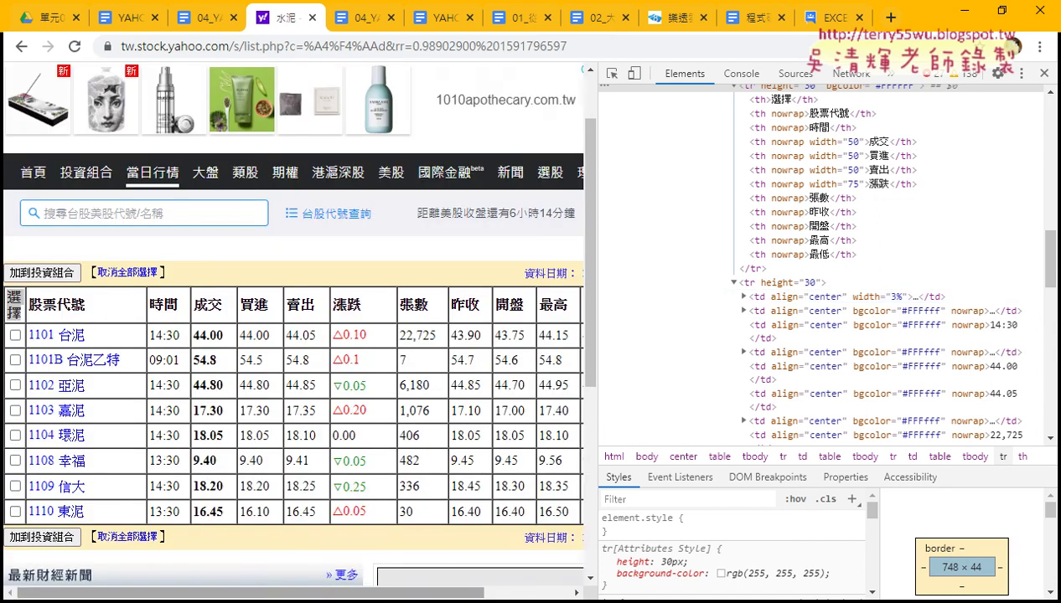
pyautogui.click(353, 598)
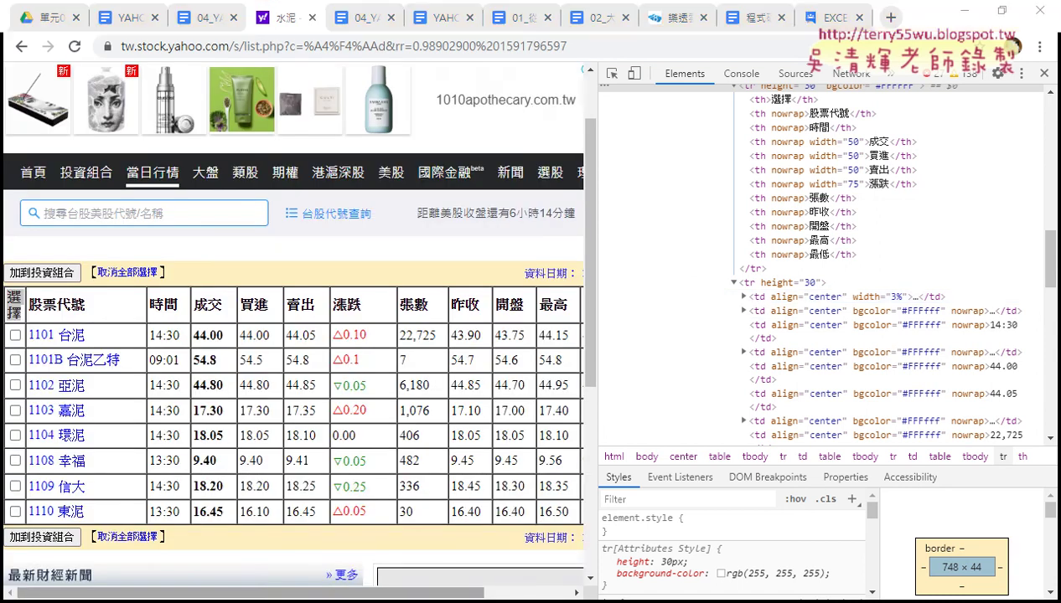
pyautogui.click(304, 571)
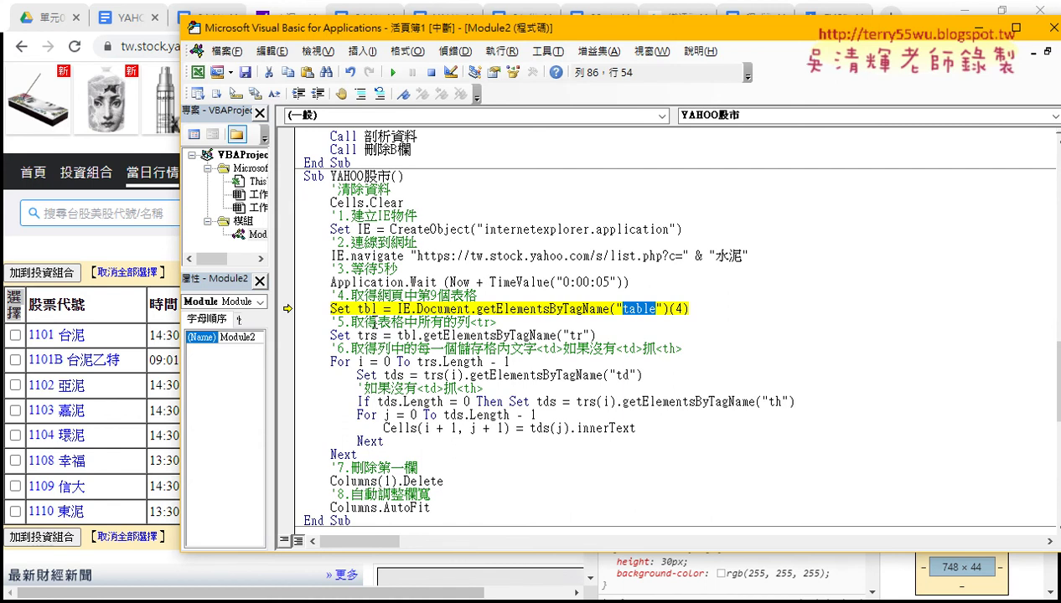
# - Examine the parts of Set tbl = IE.Document.getElementsByTagName("table")(4), then return to Chrome
pyautogui.moveTo(377, 310); pyautogui.dragTo(358, 309)
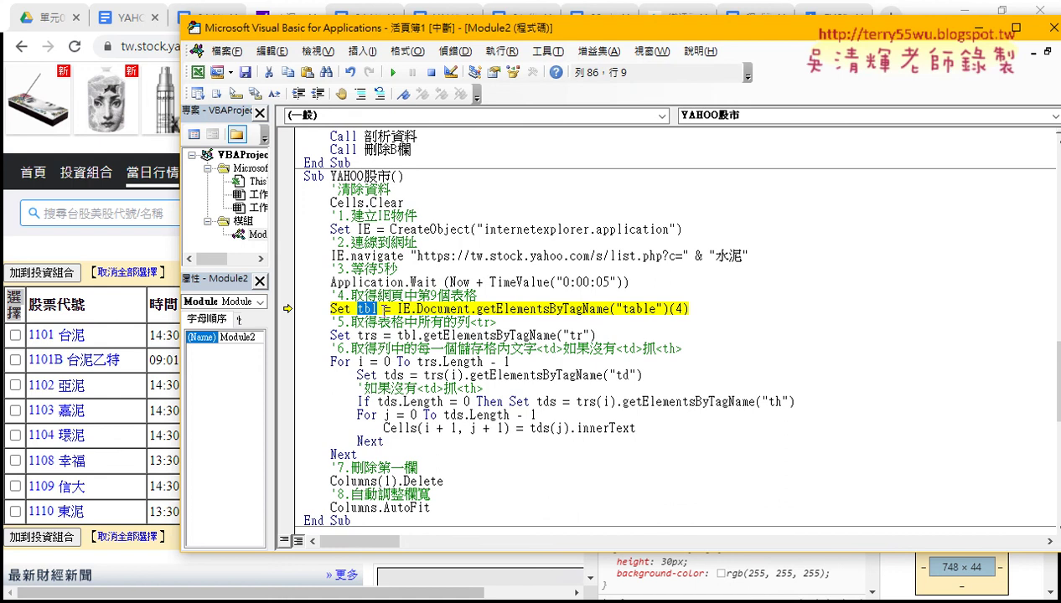
pyautogui.click(397, 309)
pyautogui.moveTo(398, 309); pyautogui.dragTo(470, 310)
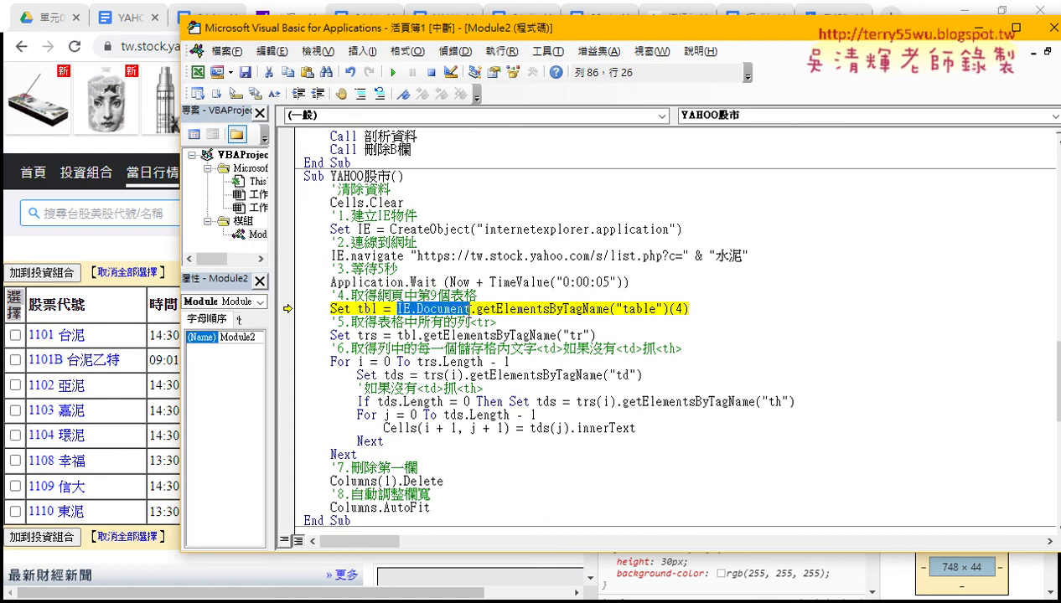
pyautogui.moveTo(471, 309)
pyautogui.mouseDown()
pyautogui.moveTo(600, 310)
pyautogui.moveTo(563, 309)
pyautogui.mouseUp()
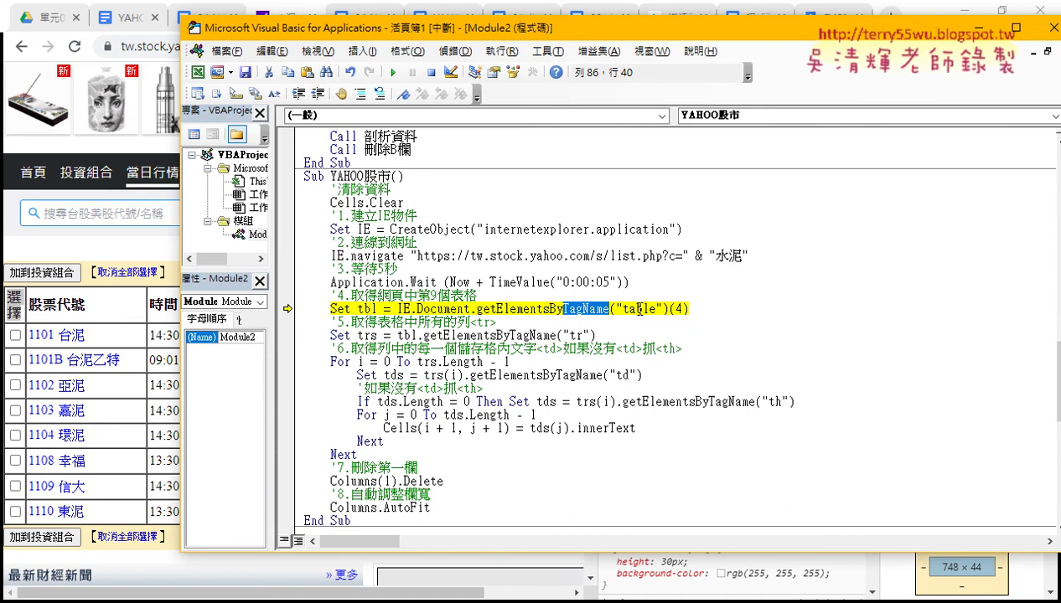
pyautogui.doubleClick(633, 309)
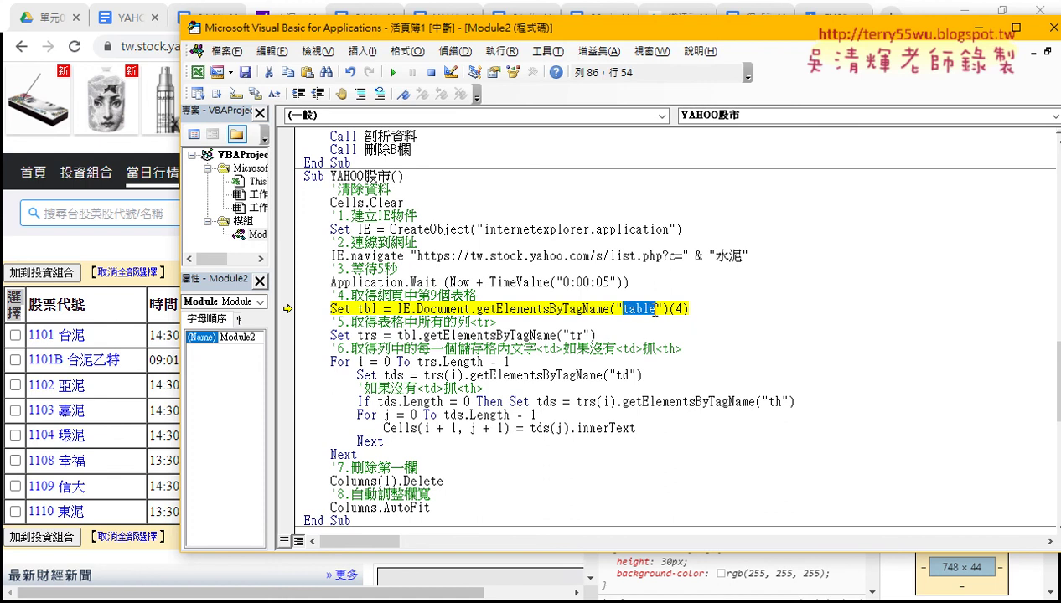
pyautogui.moveTo(667, 310); pyautogui.dragTo(689, 310)
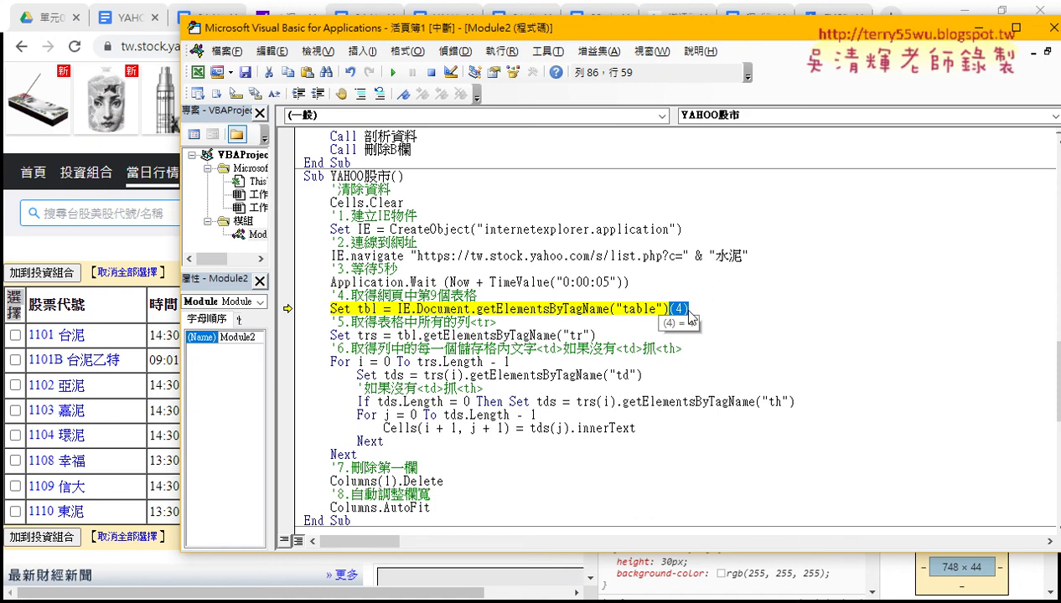
pyautogui.click(360, 576)
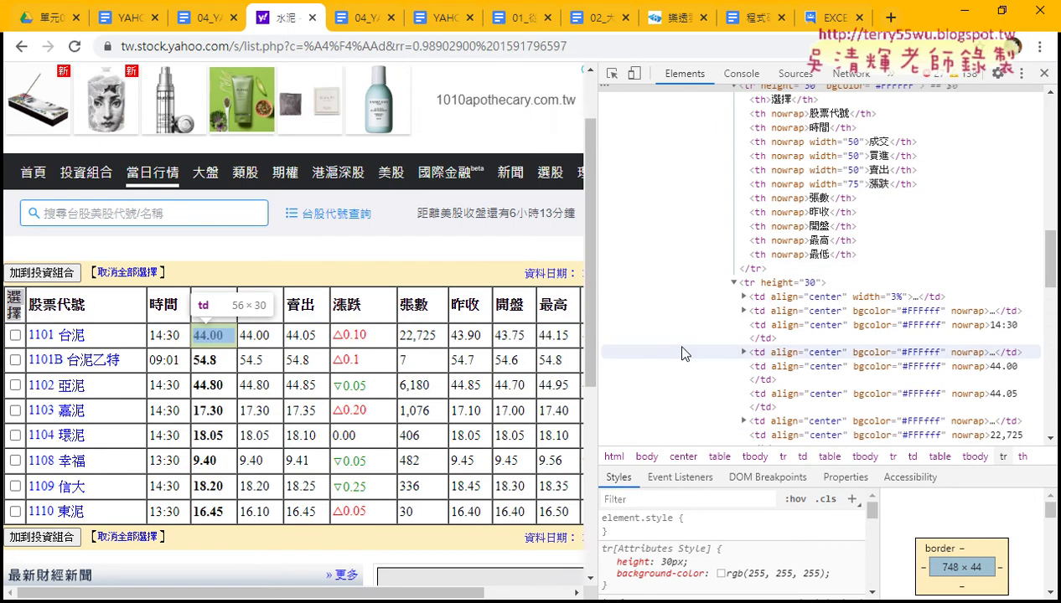
# - Open the Elements search and copy the outer quote table's tag name
pyautogui.hotkey('ctrl', 'f')
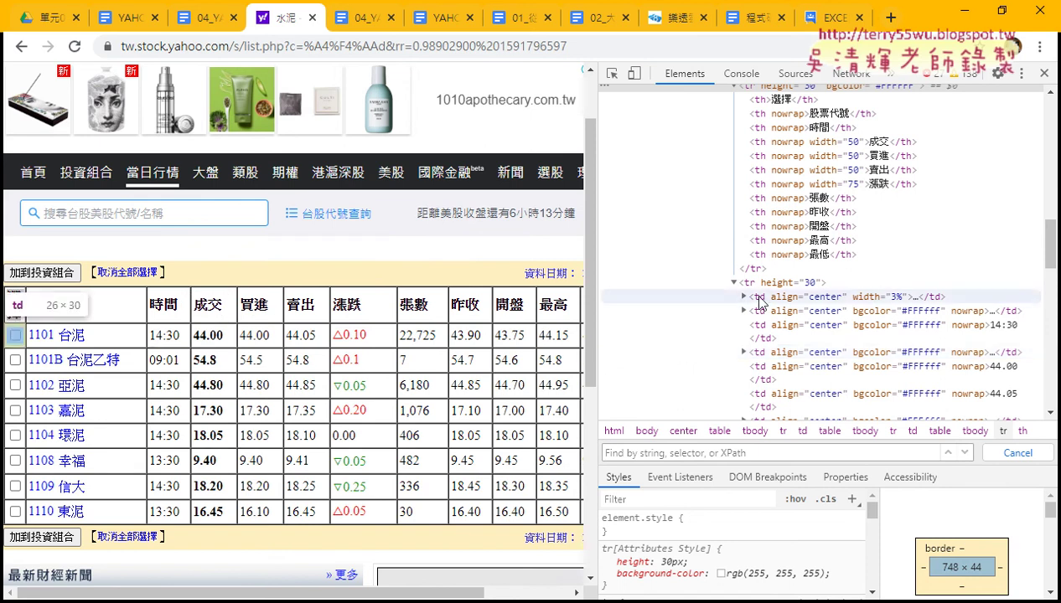
pyautogui.scroll(4, 768, 271)
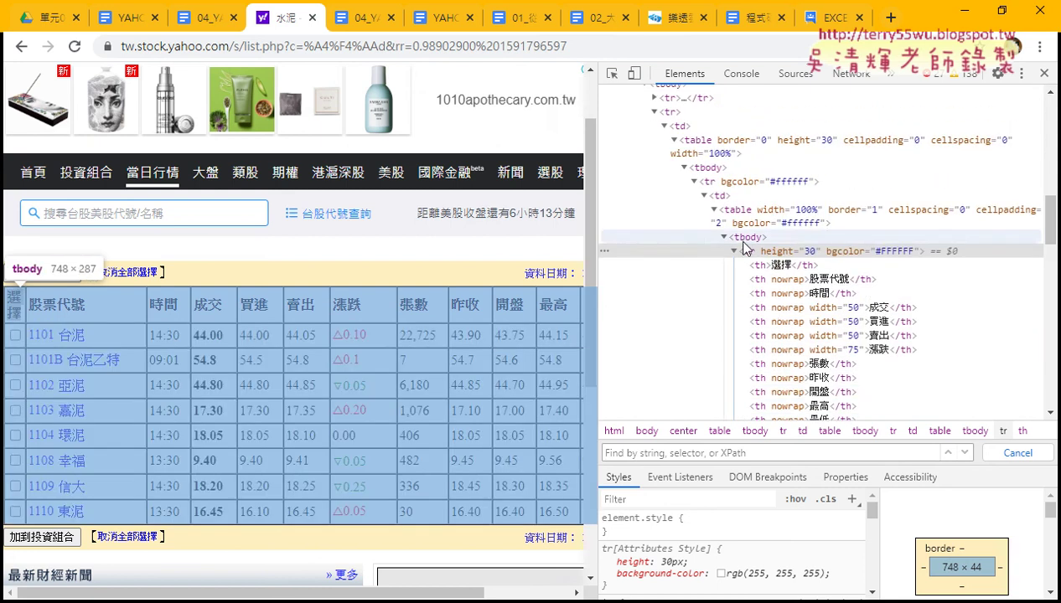
pyautogui.click(704, 143)
pyautogui.rightClick(704, 146)
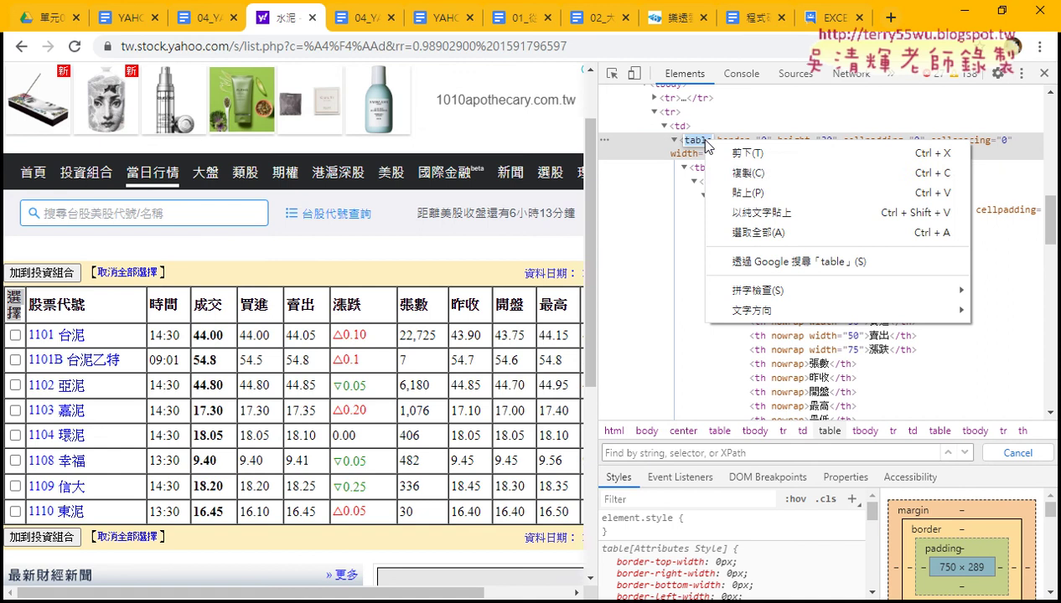
pyautogui.click(738, 170)
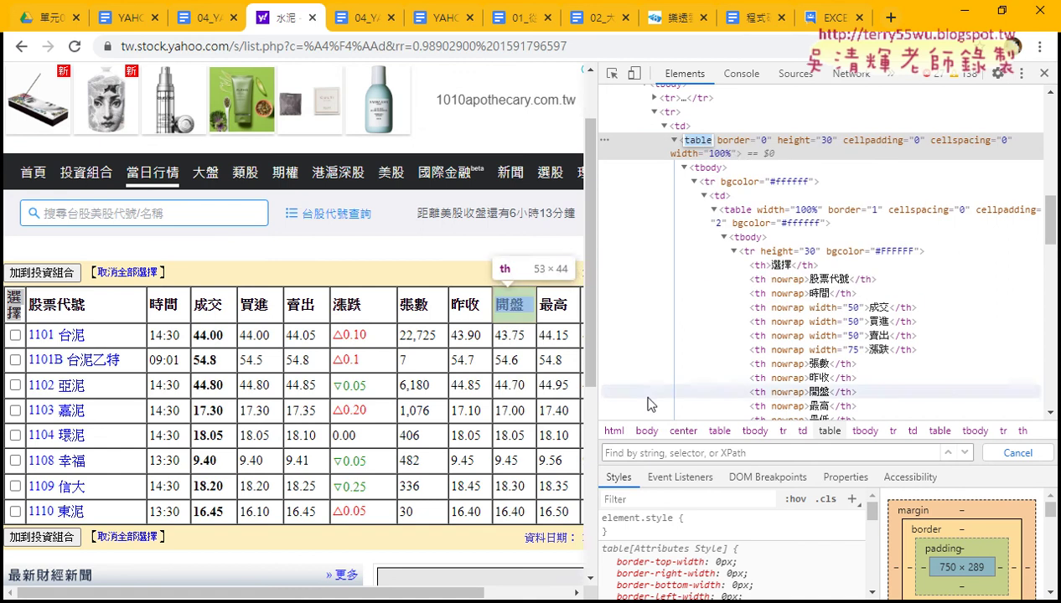
# - Search the element tree for '<table', finding 7 matches
pyautogui.click(630, 452)
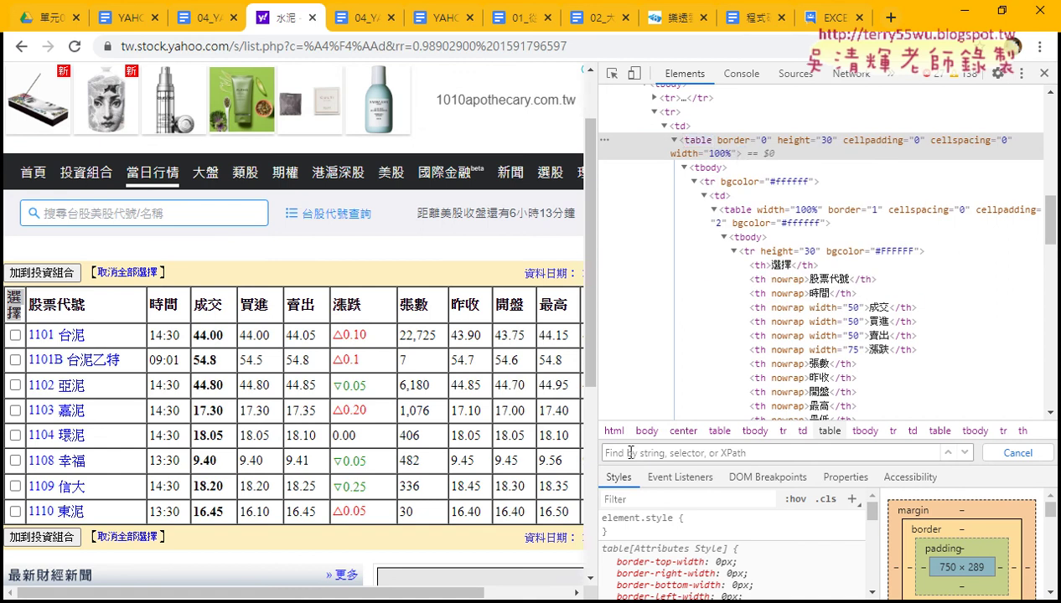
pyautogui.write('table')
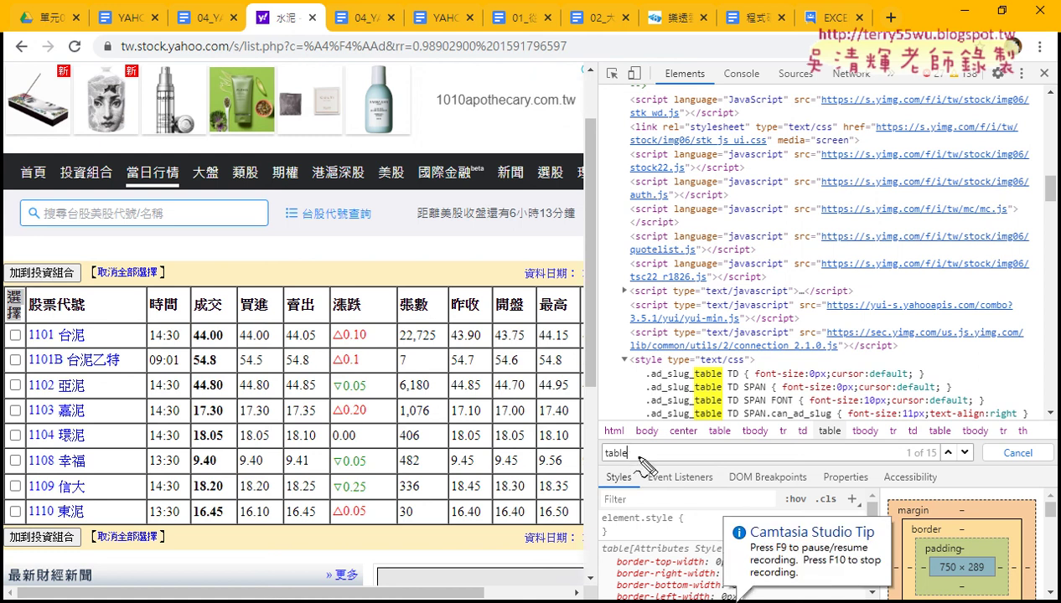
pyautogui.click(604, 451)
pyautogui.moveTo(605, 451); pyautogui.dragTo(633, 445)
pyautogui.moveTo(973, 457); pyautogui.dragTo(977, 451)
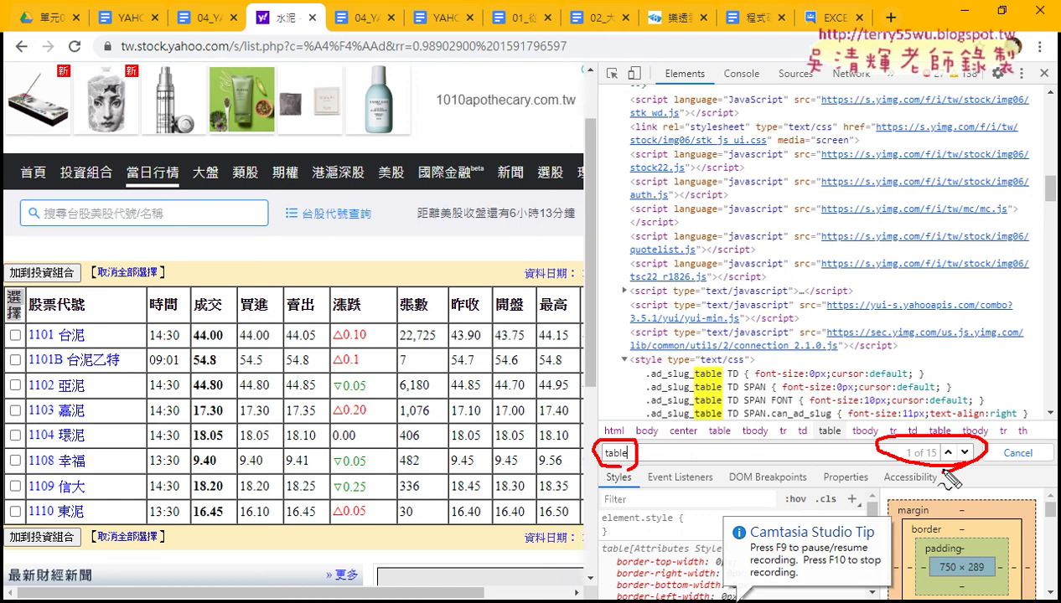
pyautogui.press('Escape')
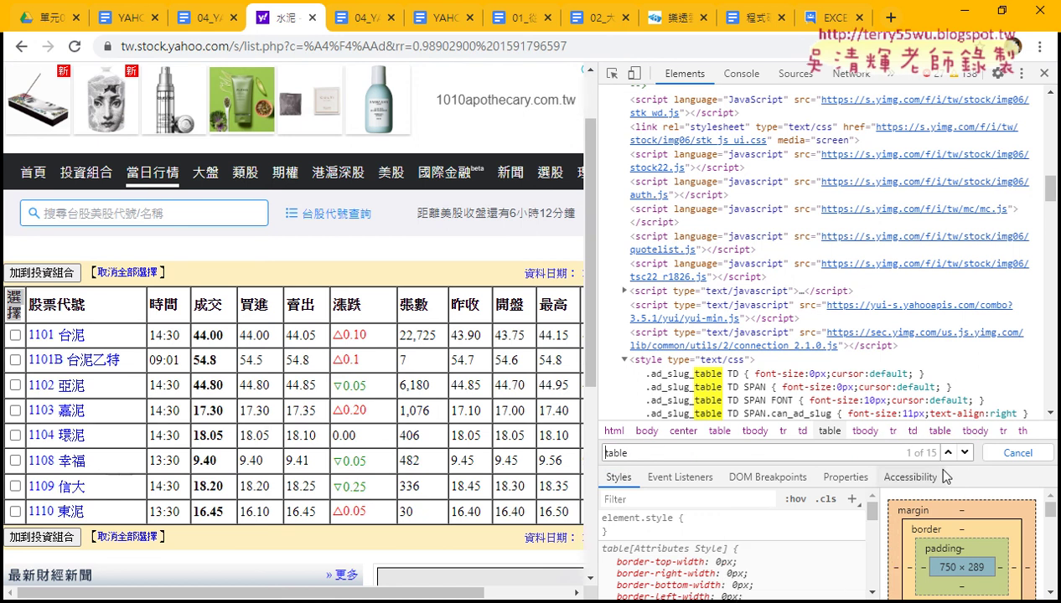
pyautogui.write('<')
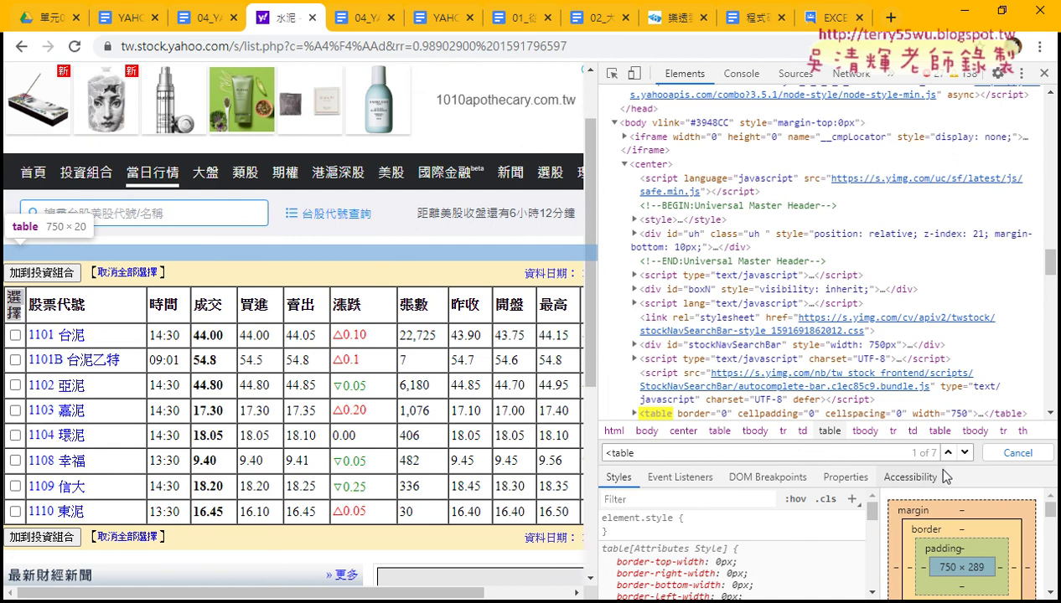
pyautogui.press('BackSpace')
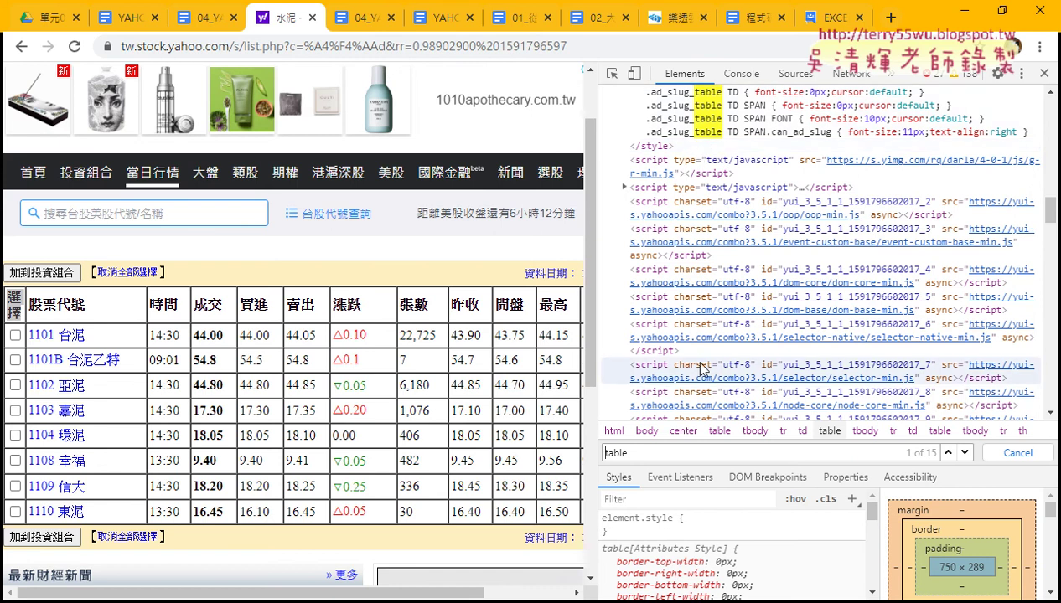
pyautogui.write('<')
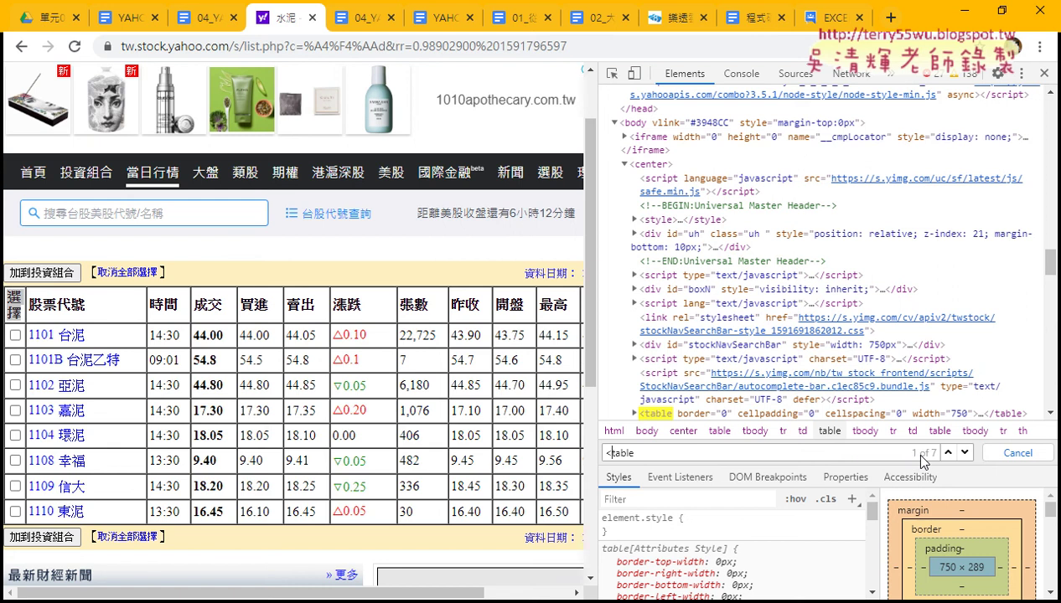
# - Step through the '<table' matches to match 5 of 7, the quote table
pyautogui.click(966, 453)
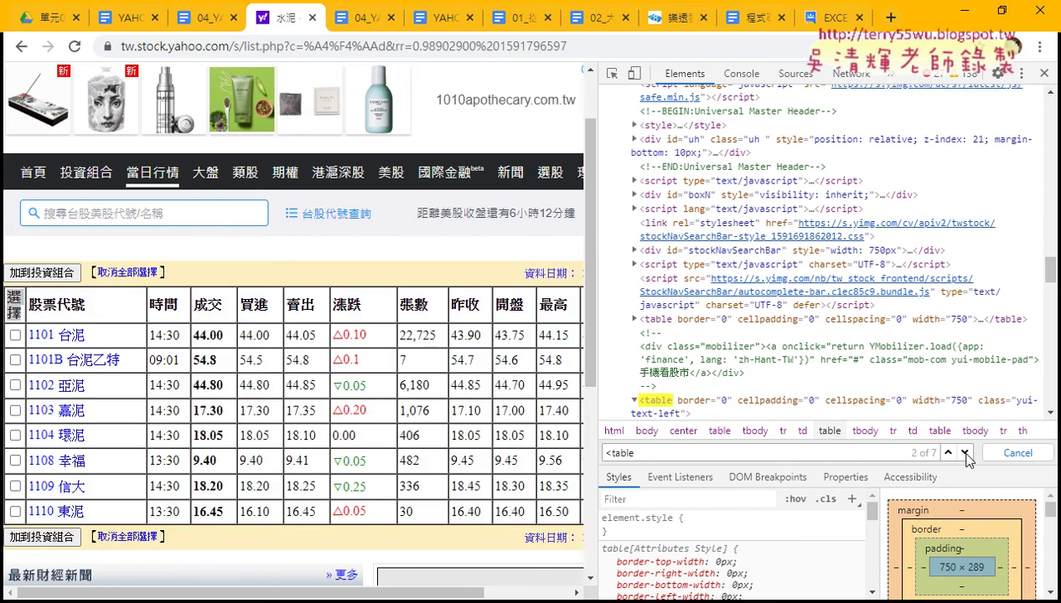
pyautogui.click(965, 453)
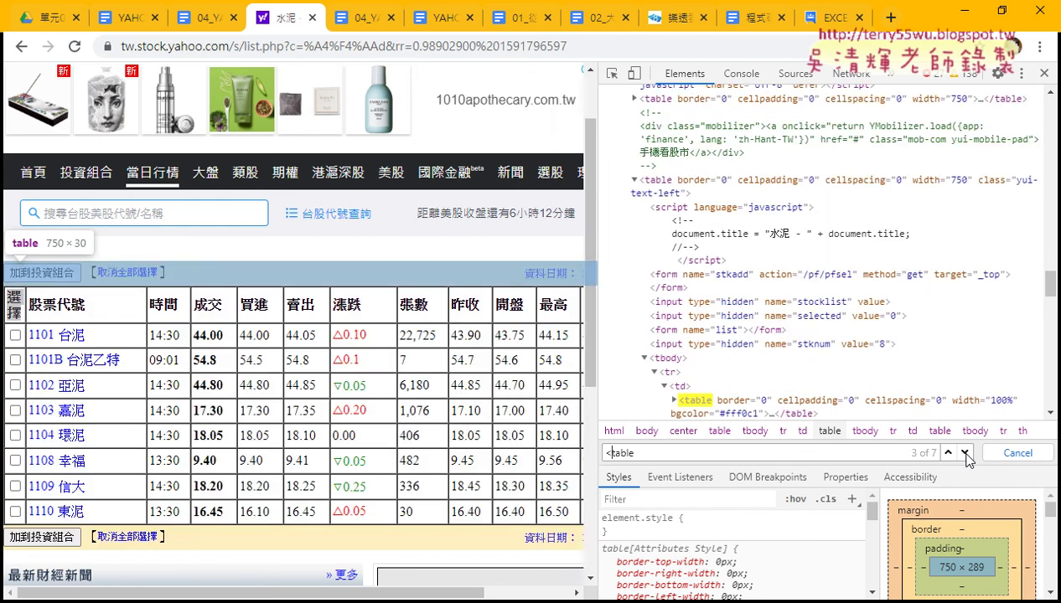
pyautogui.click(965, 454)
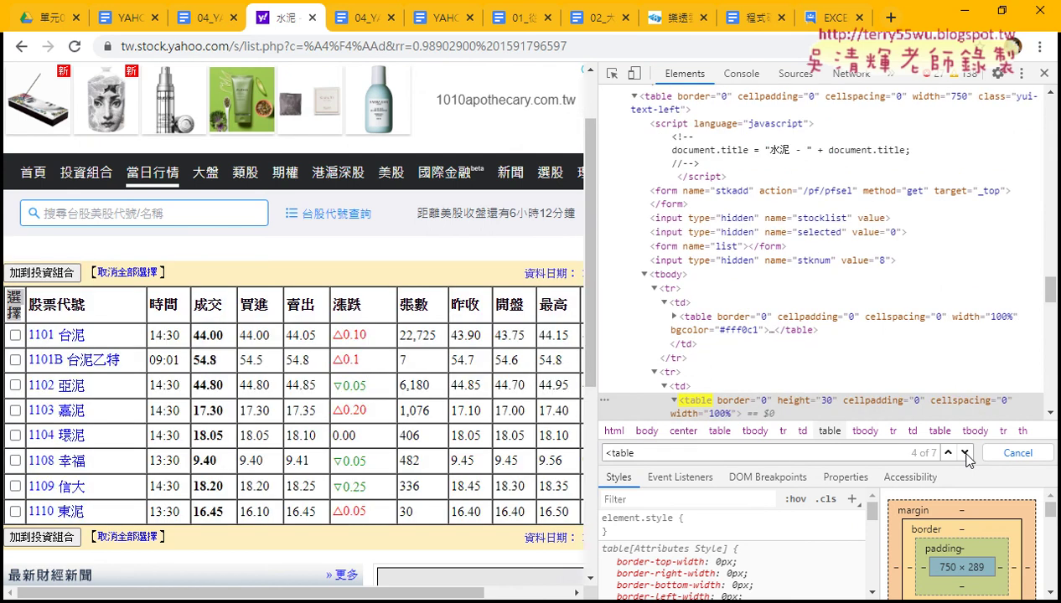
pyautogui.moveTo(1050, 291); pyautogui.dragTo(1054, 308)
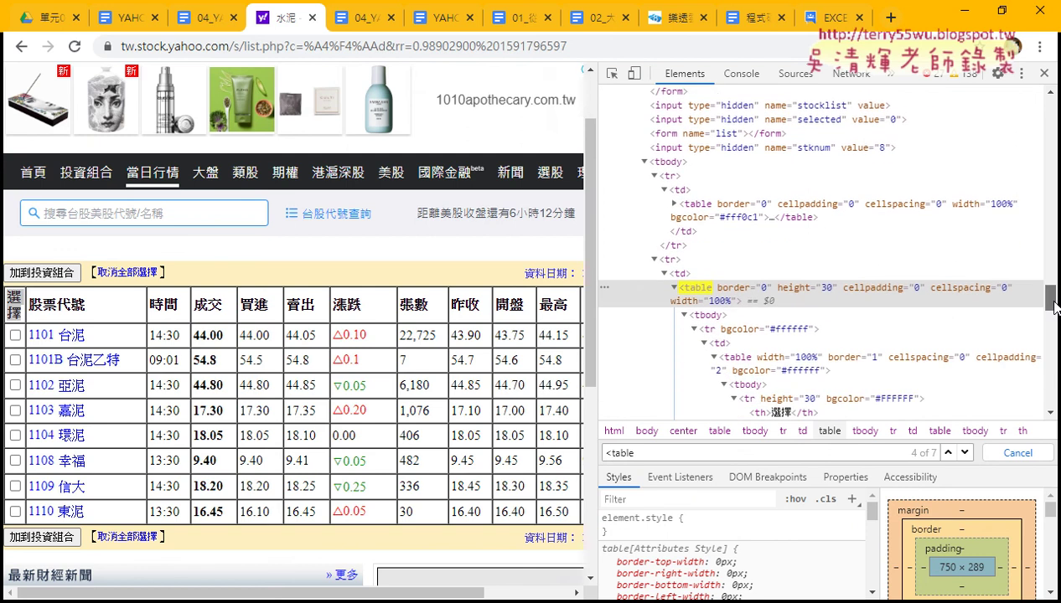
pyautogui.scroll(-1, 1054, 307)
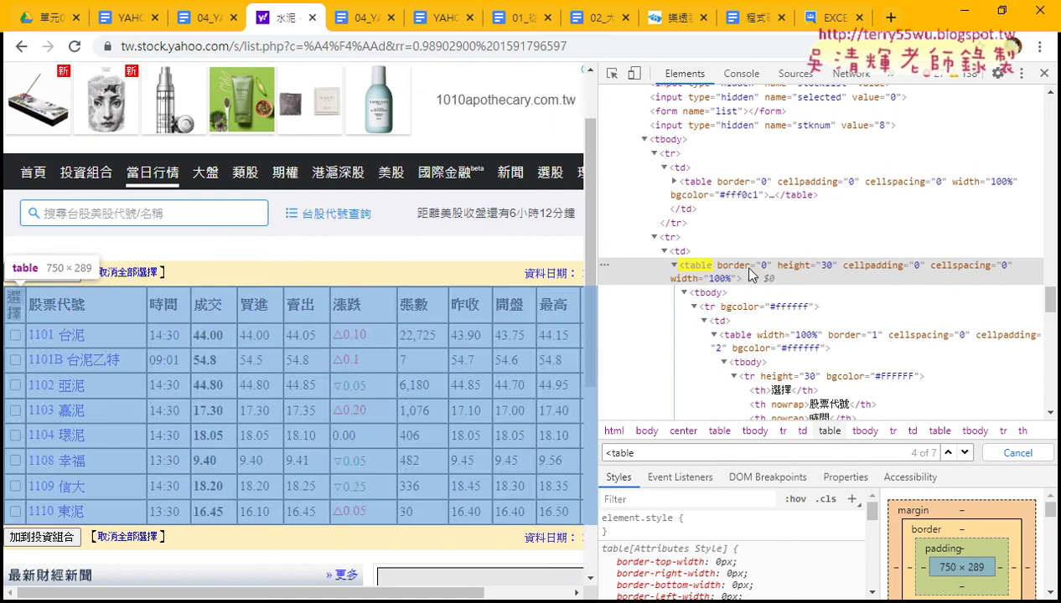
pyautogui.click(965, 454)
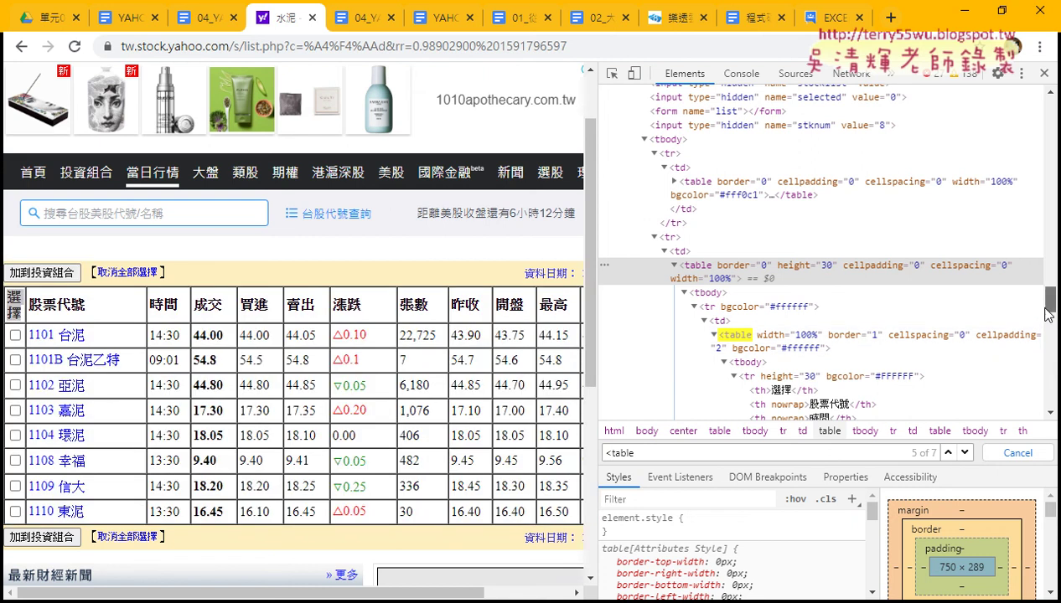
pyautogui.moveTo(1047, 321); pyautogui.dragTo(1046, 325)
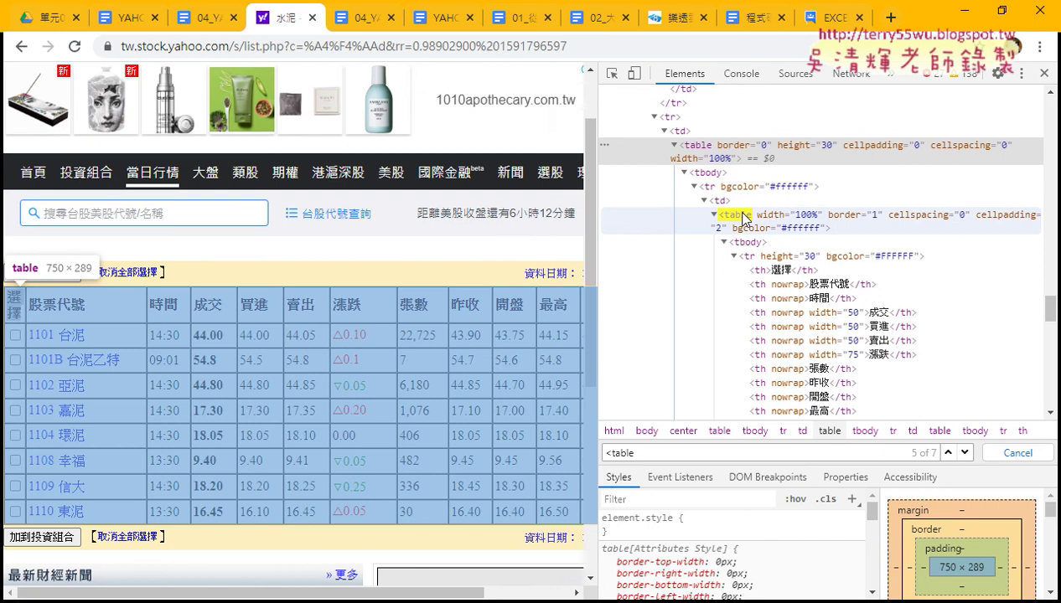
# - Collapse and re-expand the outer and inner table nodes, then minimize Chrome
pyautogui.click(715, 215)
pyautogui.click(714, 215)
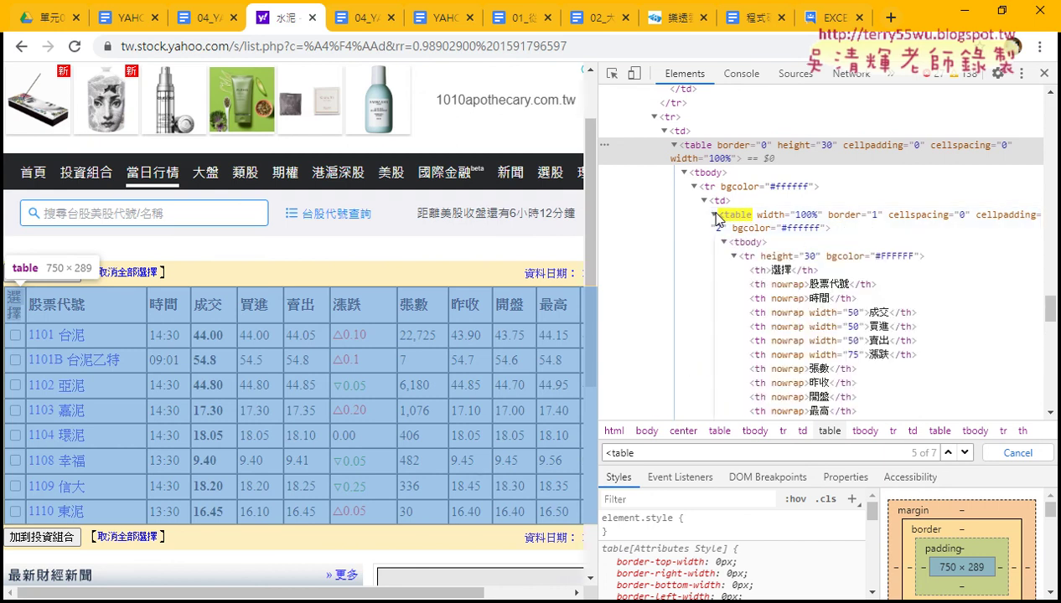
pyautogui.click(675, 146)
pyautogui.click(675, 146)
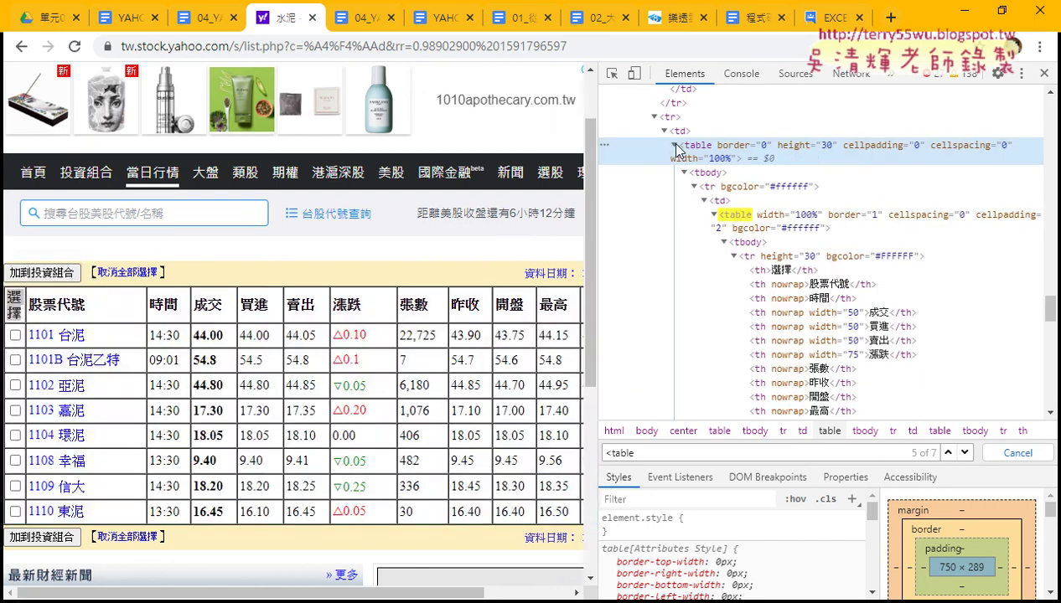
pyautogui.click(715, 215)
pyautogui.click(715, 216)
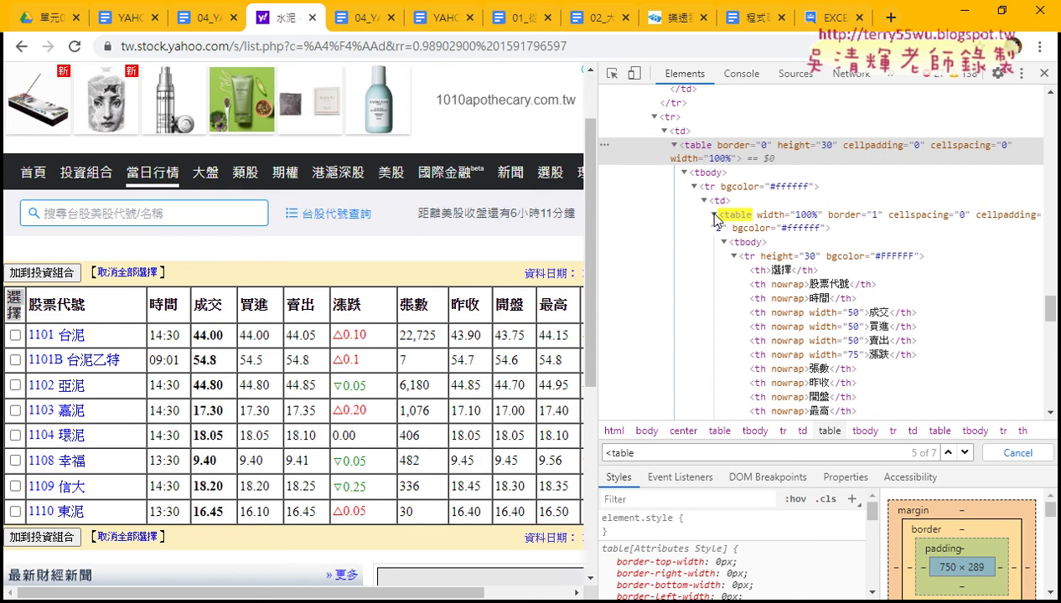
pyautogui.click(964, 10)
pyautogui.click(615, 309)
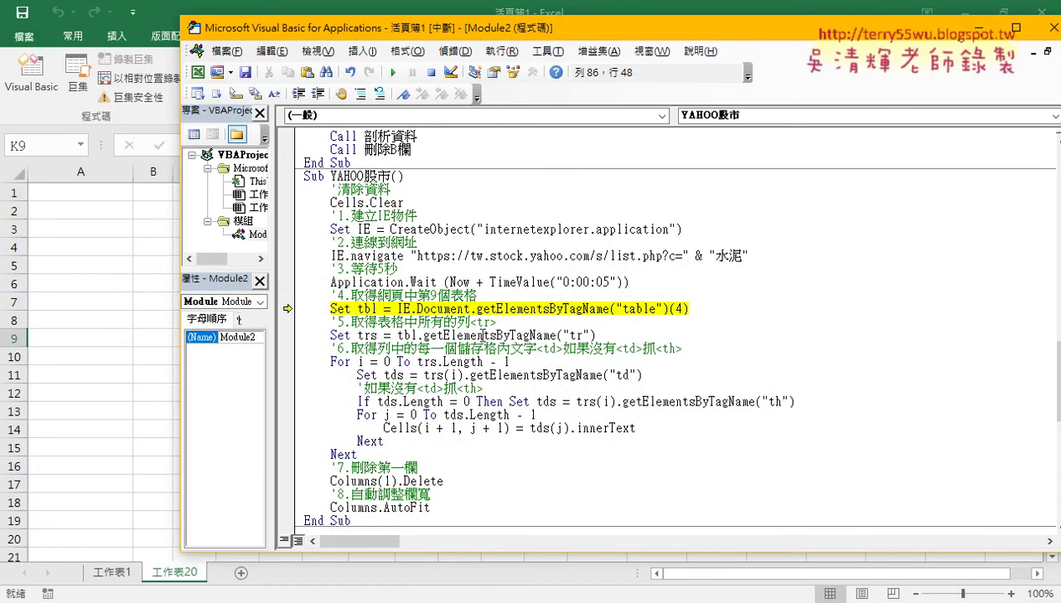
pyautogui.moveTo(357, 335); pyautogui.dragTo(371, 335)
pyautogui.moveTo(569, 335); pyautogui.dragTo(583, 335)
pyautogui.scroll(-1, 515, 336)
pyautogui.scroll(-1, 554, 310)
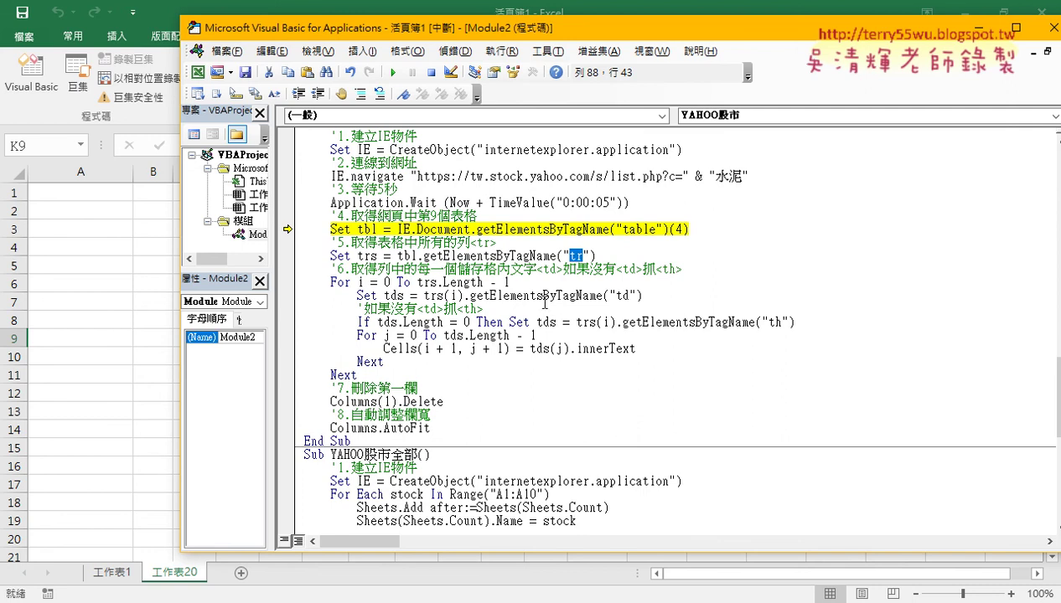
pyautogui.moveTo(643, 296); pyautogui.dragTo(357, 296)
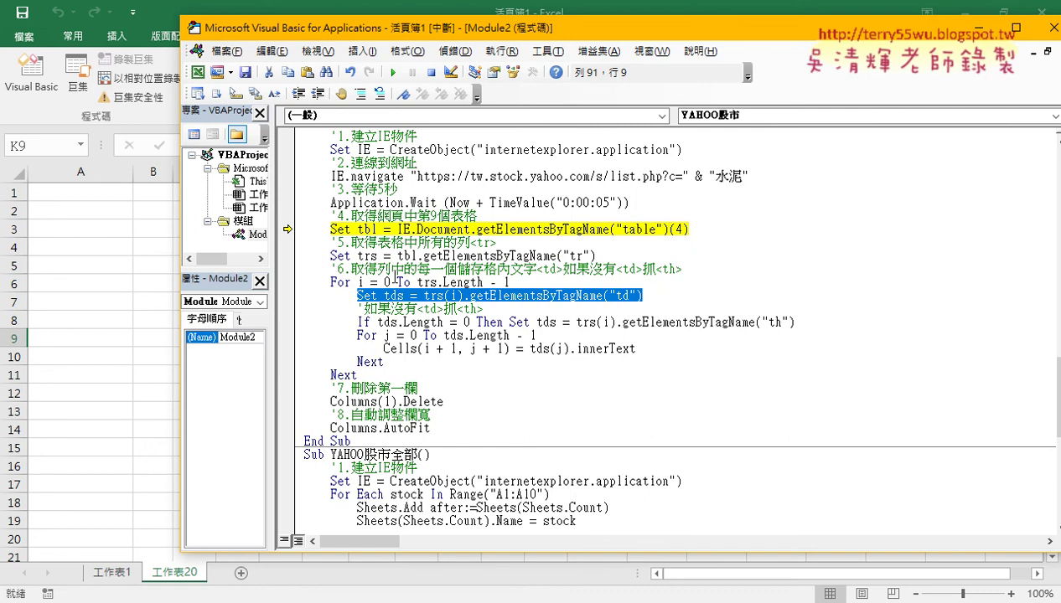
pyautogui.moveTo(364, 257); pyautogui.dragTo(377, 257)
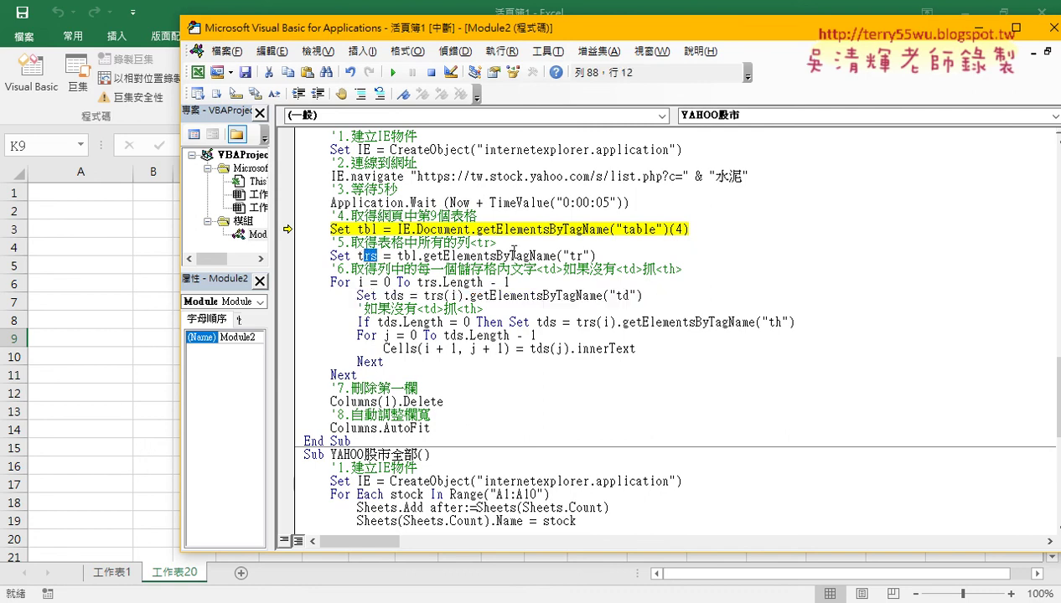
pyautogui.moveTo(599, 256); pyautogui.dragTo(551, 255)
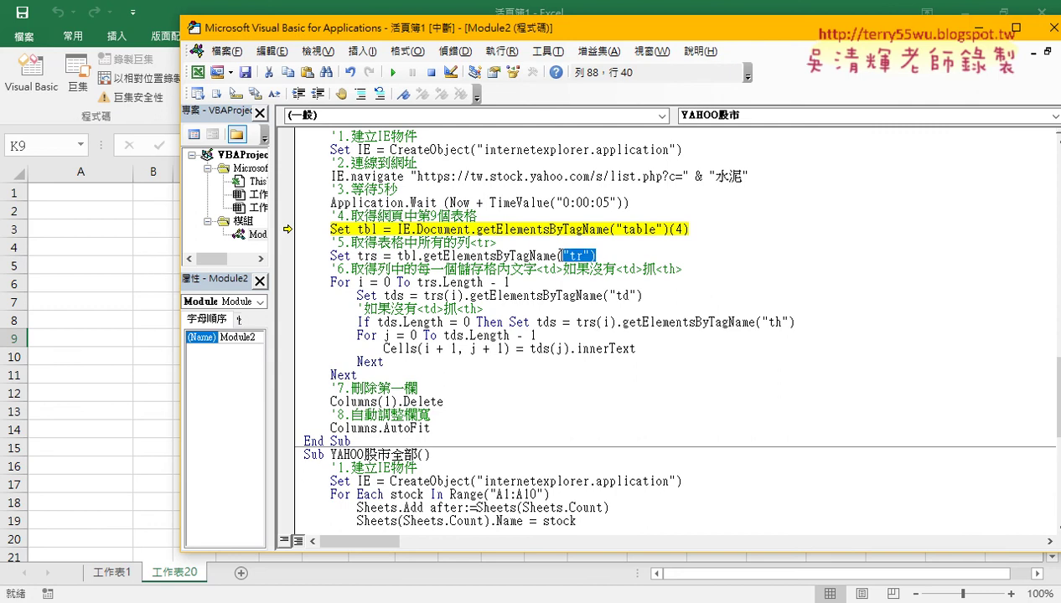
pyautogui.moveTo(616, 295); pyautogui.dragTo(625, 295)
pyautogui.doubleClick(620, 295)
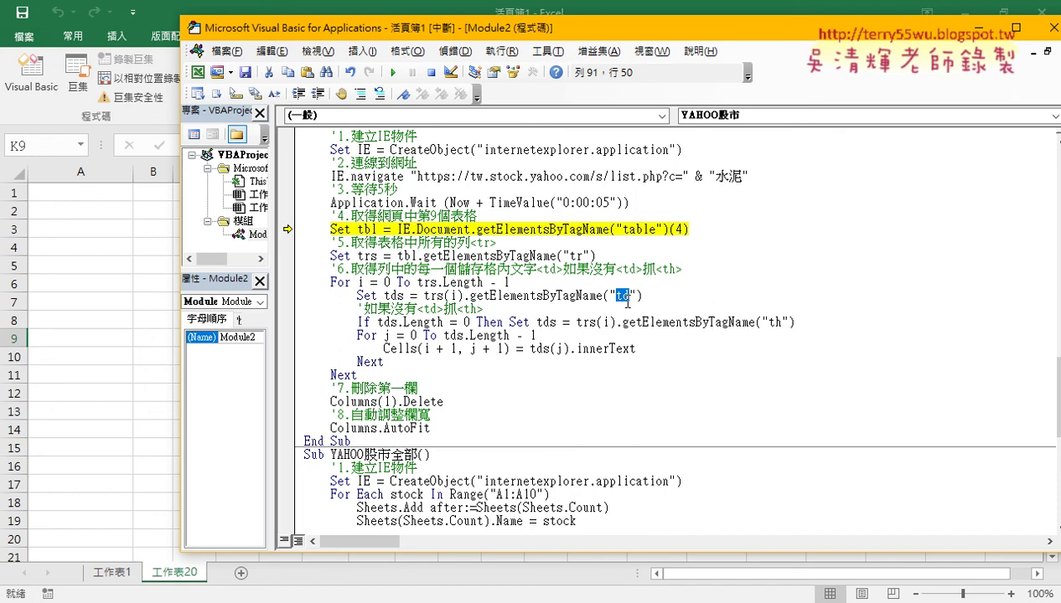
pyautogui.doubleClick(767, 322)
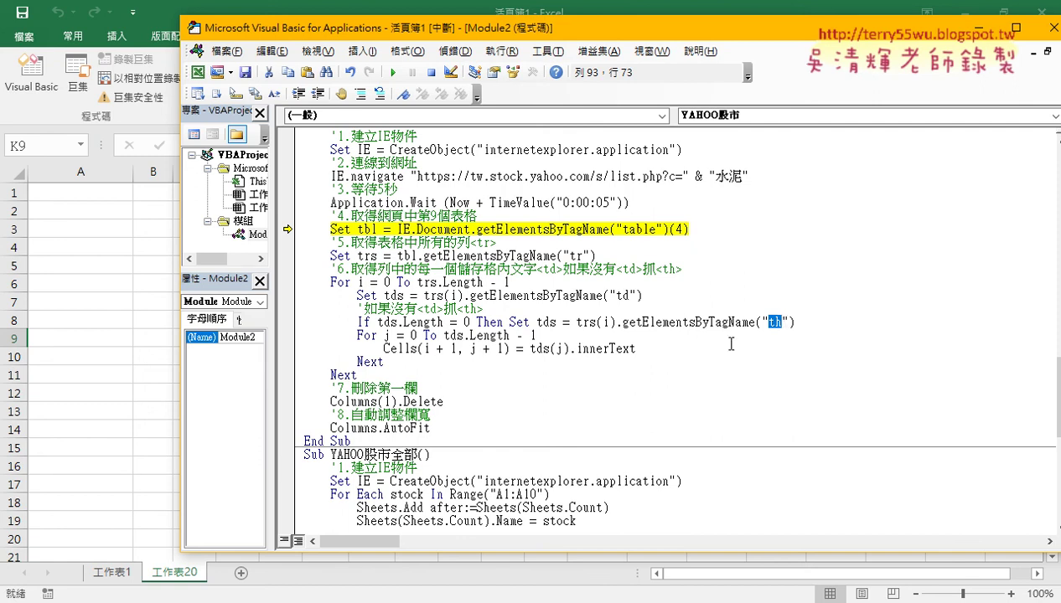
pyautogui.moveTo(636, 349); pyautogui.dragTo(570, 351)
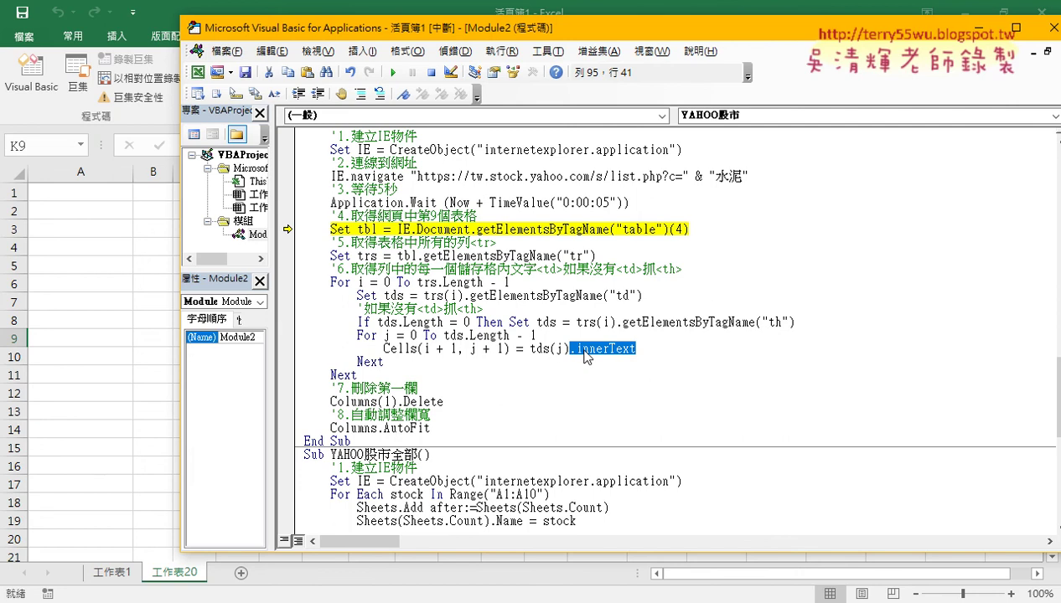
pyautogui.moveTo(513, 34); pyautogui.dragTo(558, 38)
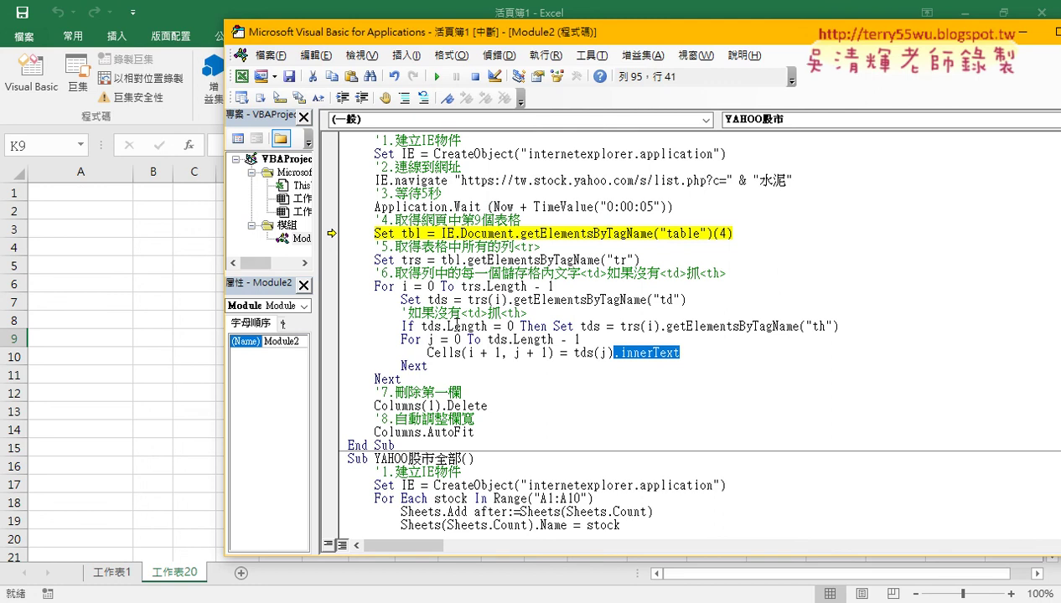
# - Step through the macro's row and column loops with F8, writing the first header cells
pyautogui.press('F8')
pyautogui.press('F8')
pyautogui.press('F8')
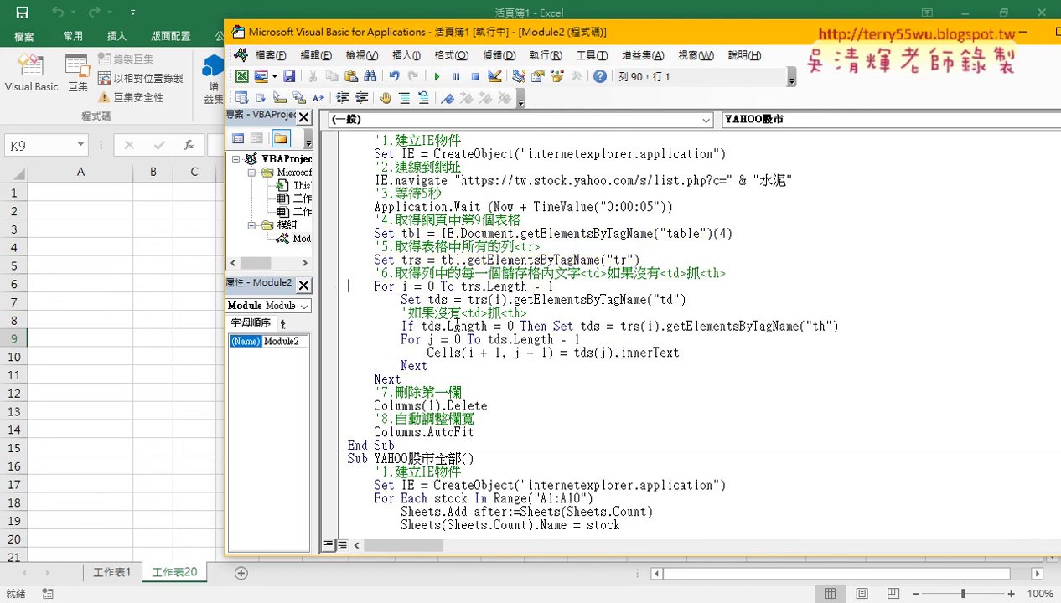
pyautogui.press('F8')
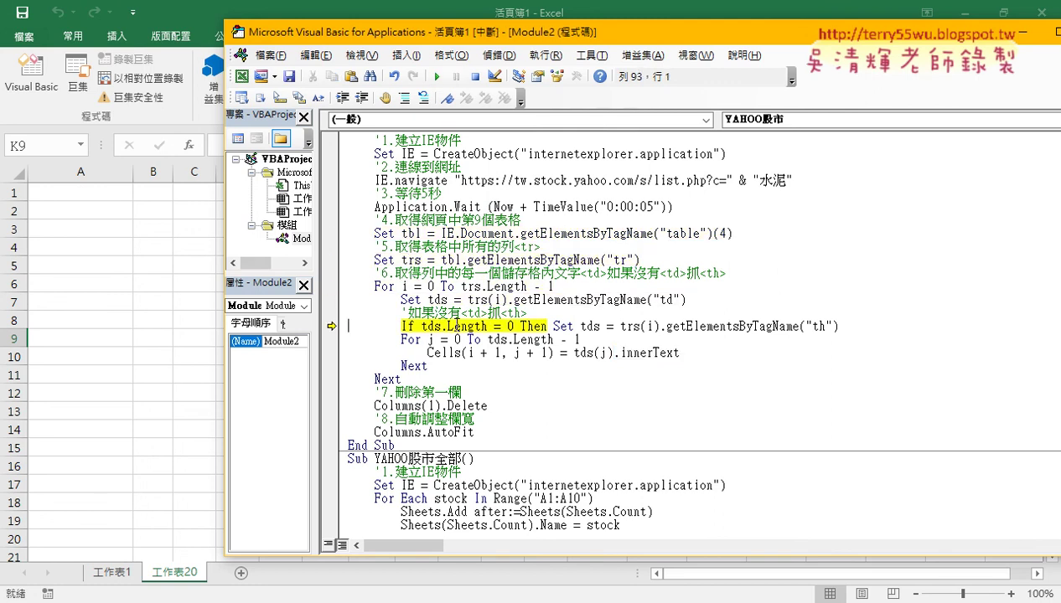
pyautogui.press('F8')
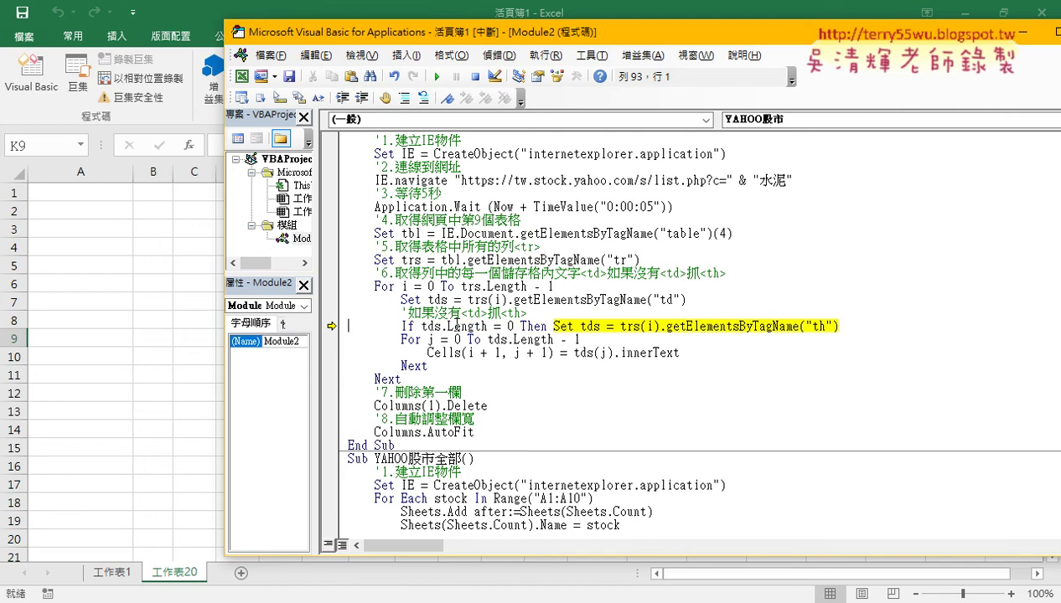
pyautogui.press('F8')
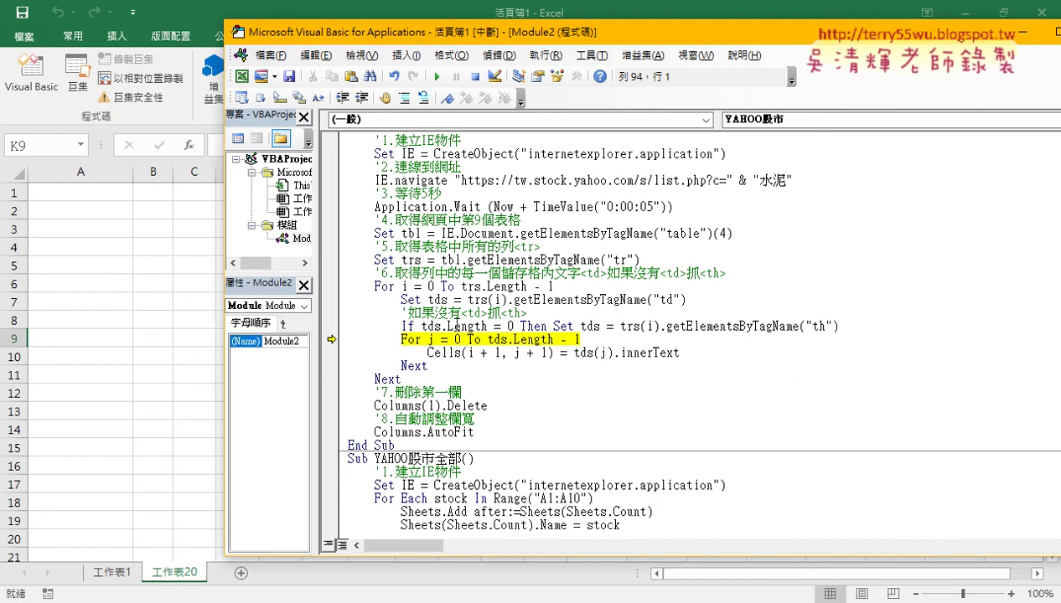
pyautogui.press('F8')
pyautogui.press('F8')
pyautogui.press('F8')
pyautogui.press('F8')
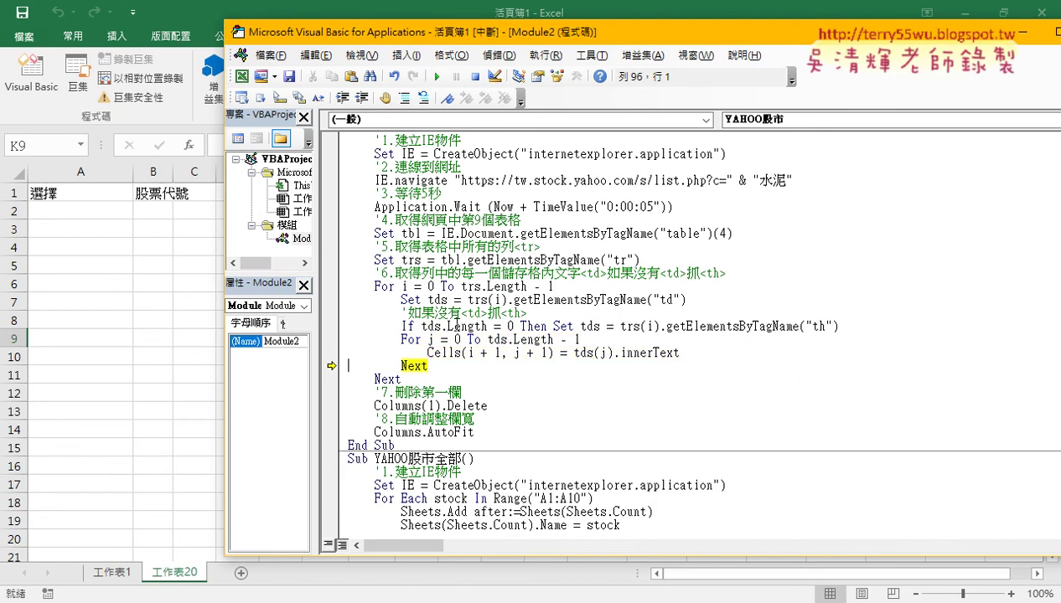
pyautogui.press('F8')
pyautogui.press('F8')
pyautogui.press('F8')
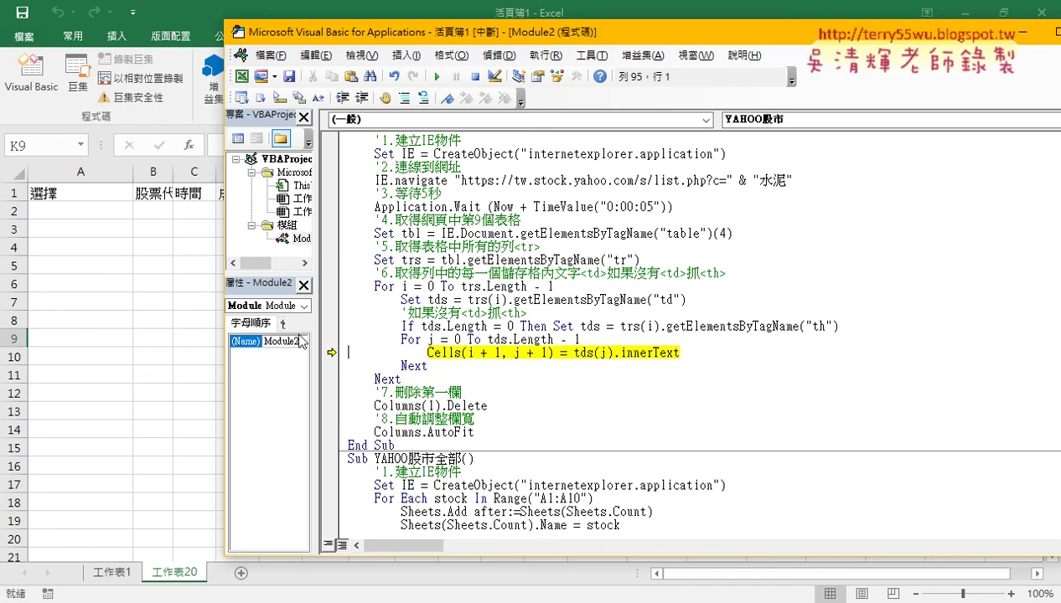
pyautogui.moveTo(225, 298); pyautogui.dragTo(440, 290)
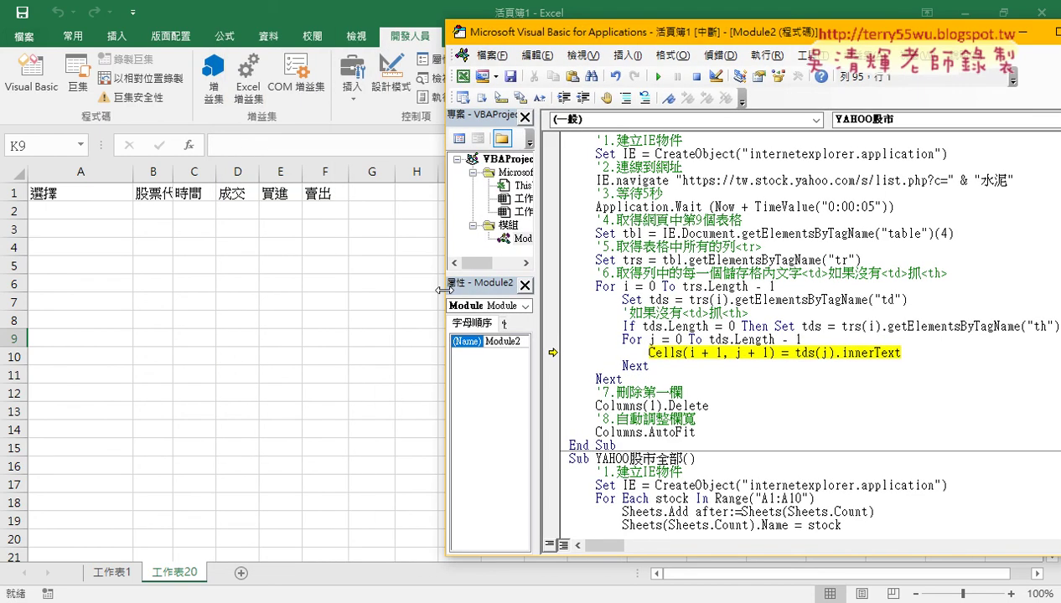
pyautogui.press('F8')
pyautogui.press('F8')
pyautogui.press('F8')
pyautogui.press('F8')
pyautogui.press('F8')
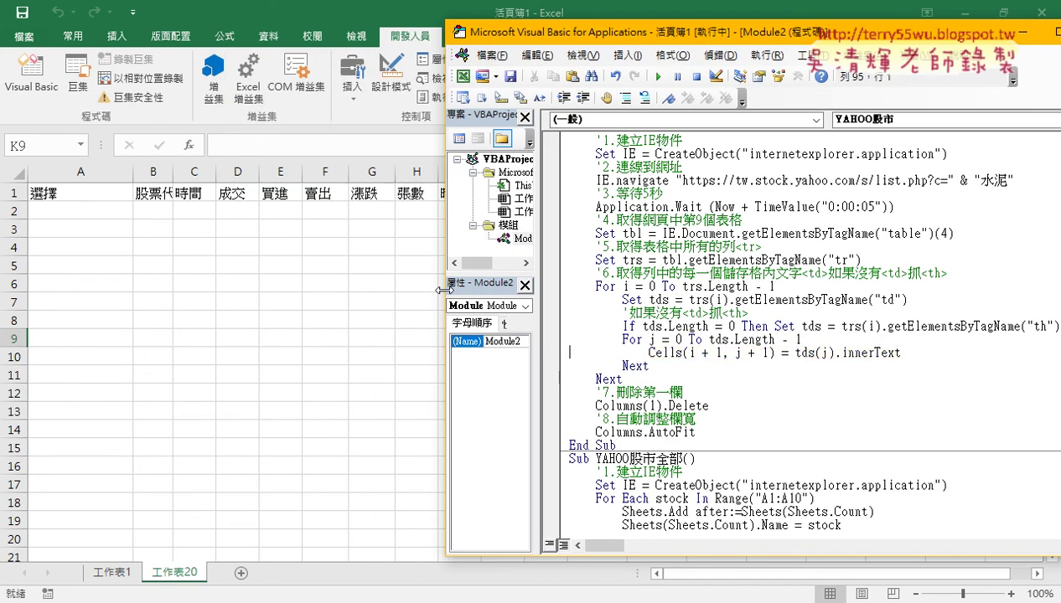
pyautogui.press('F8')
pyautogui.press('F8')
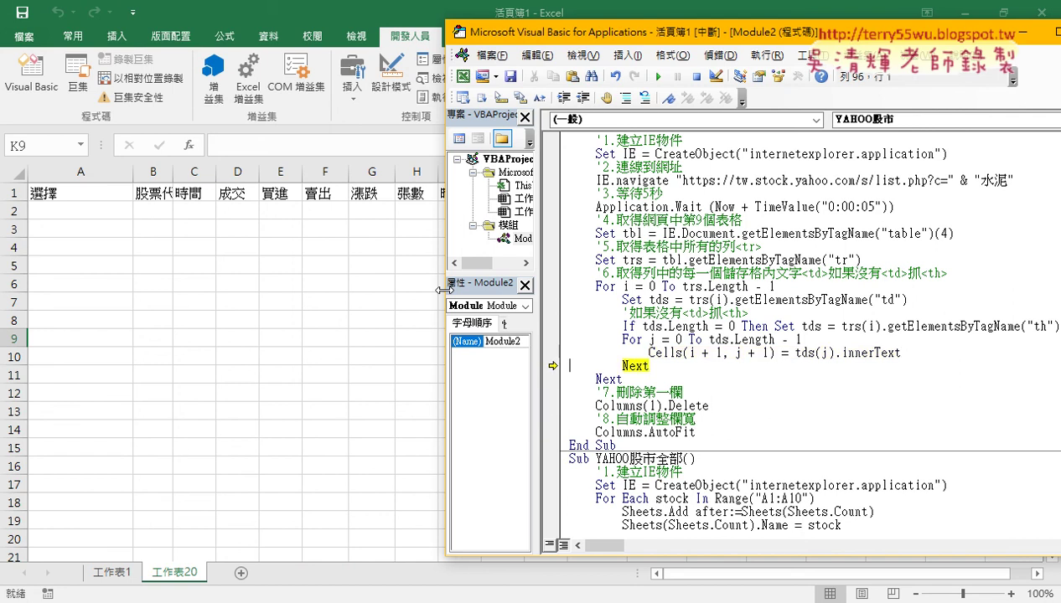
pyautogui.press('F8')
pyautogui.press('F8')
pyautogui.press('F8')
pyautogui.press('F8')
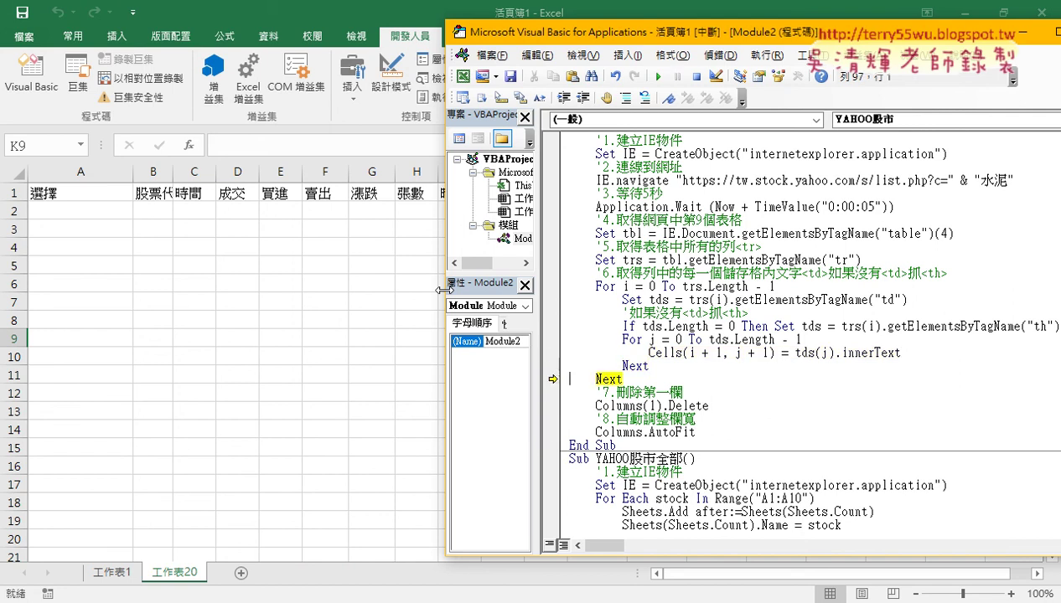
pyautogui.press('F8')
pyautogui.press('F8')
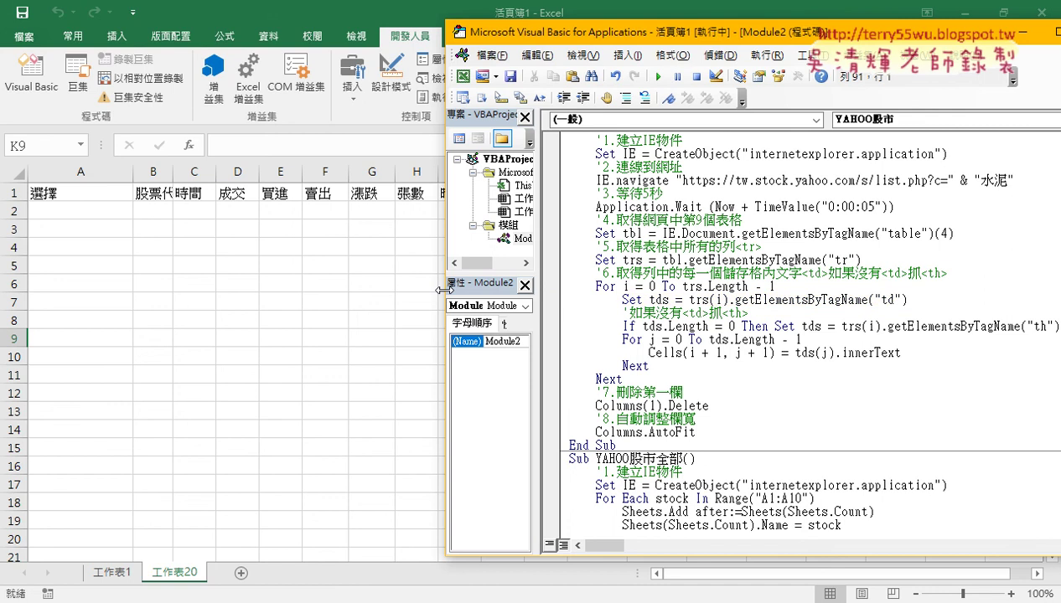
pyautogui.press('F8')
pyautogui.press('F8')
pyautogui.press('F8')
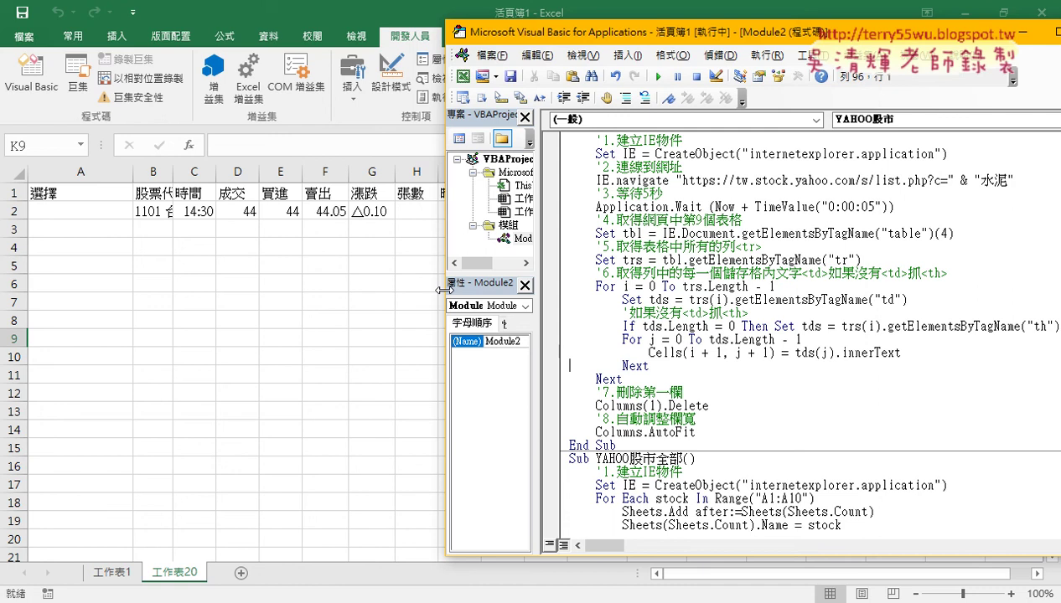
# - Break the macro, run to a Columns(1).Delete breakpoint, then finish deleting and autofitting
pyautogui.press('ctrl+Break')
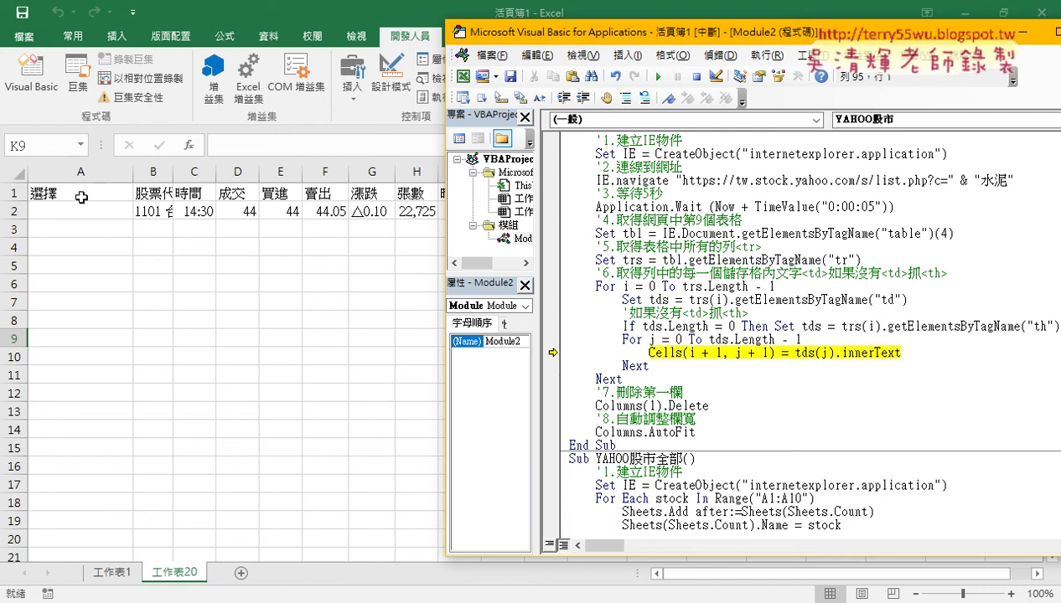
pyautogui.click(551, 406)
pyautogui.press('F5')
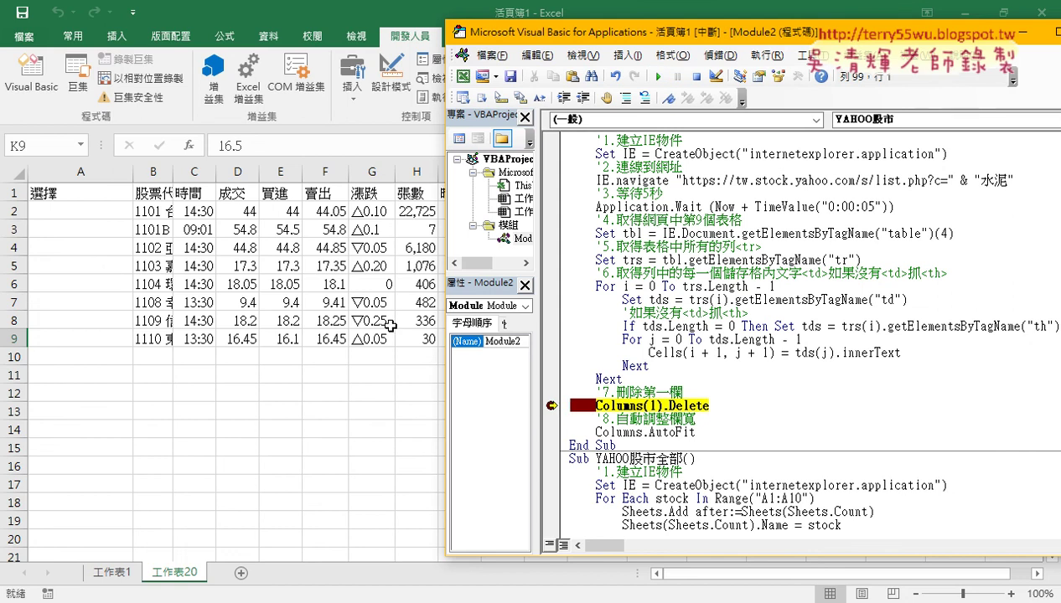
pyautogui.press('F8')
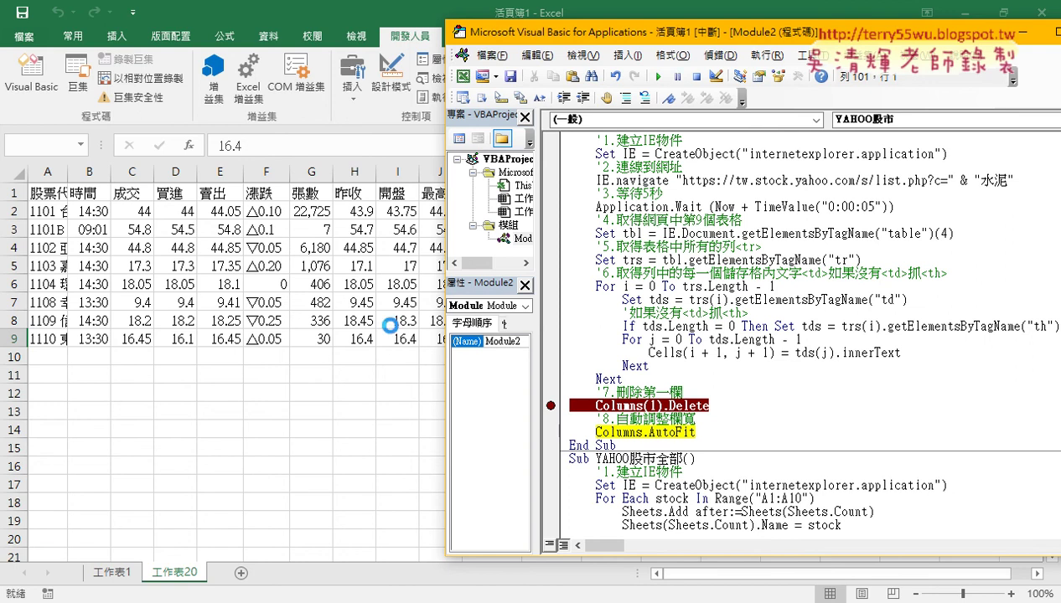
pyautogui.press('F8')
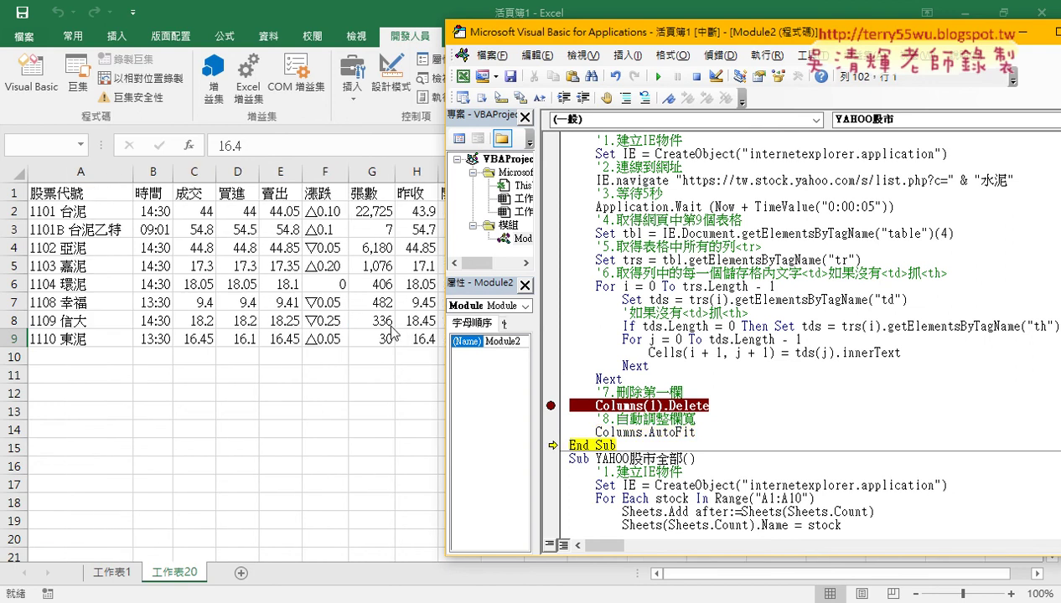
pyautogui.click(657, 76)
# - Select the quotes in A1:K9, reopen Visual Basic, and clear the Columns(1).Delete breakpoint
pyautogui.click(349, 404)
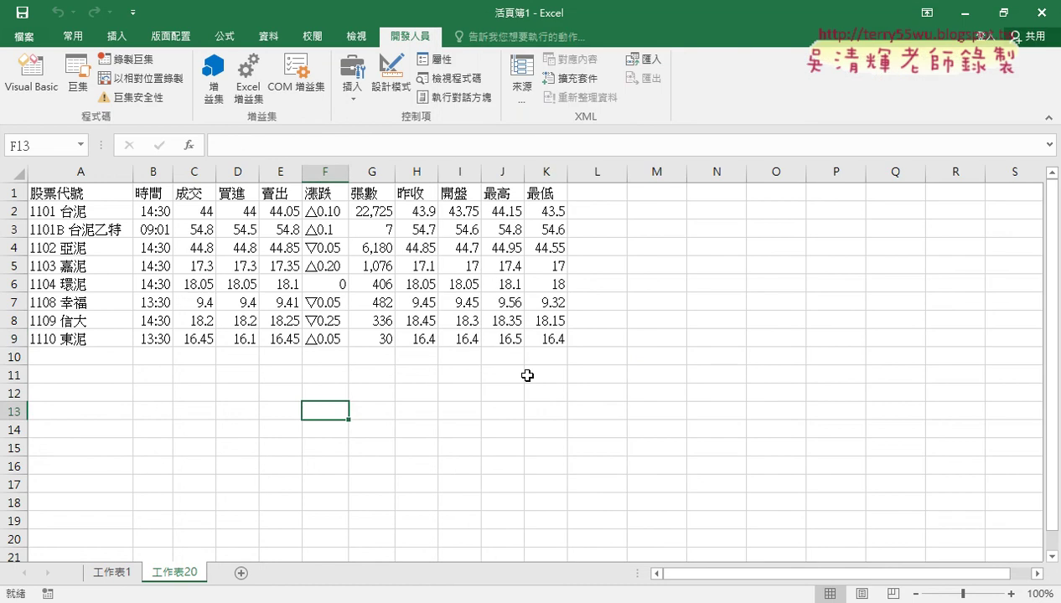
pyautogui.moveTo(536, 336); pyautogui.dragTo(68, 198)
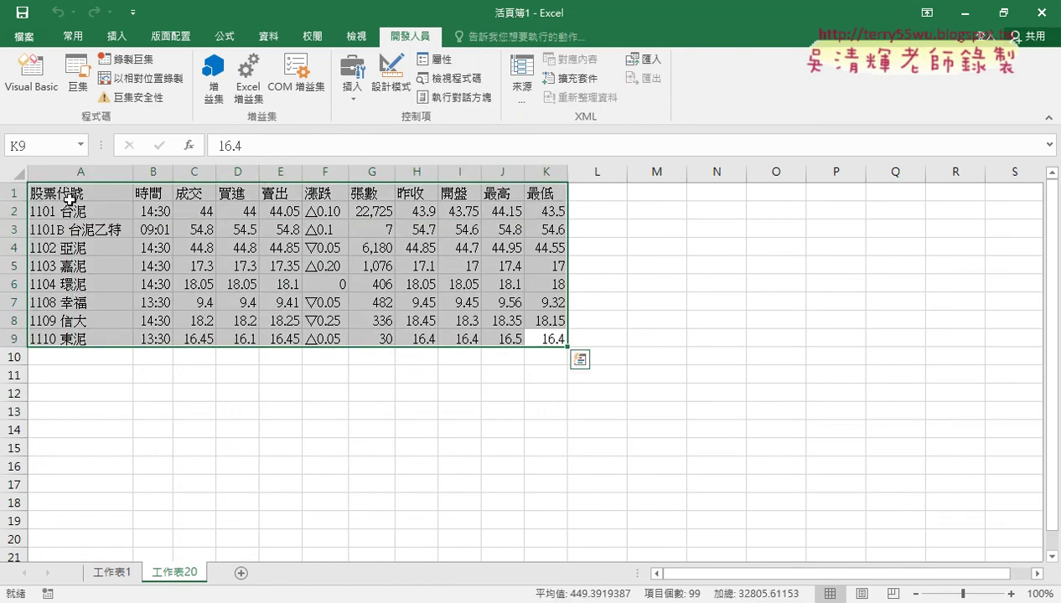
pyautogui.click(32, 75)
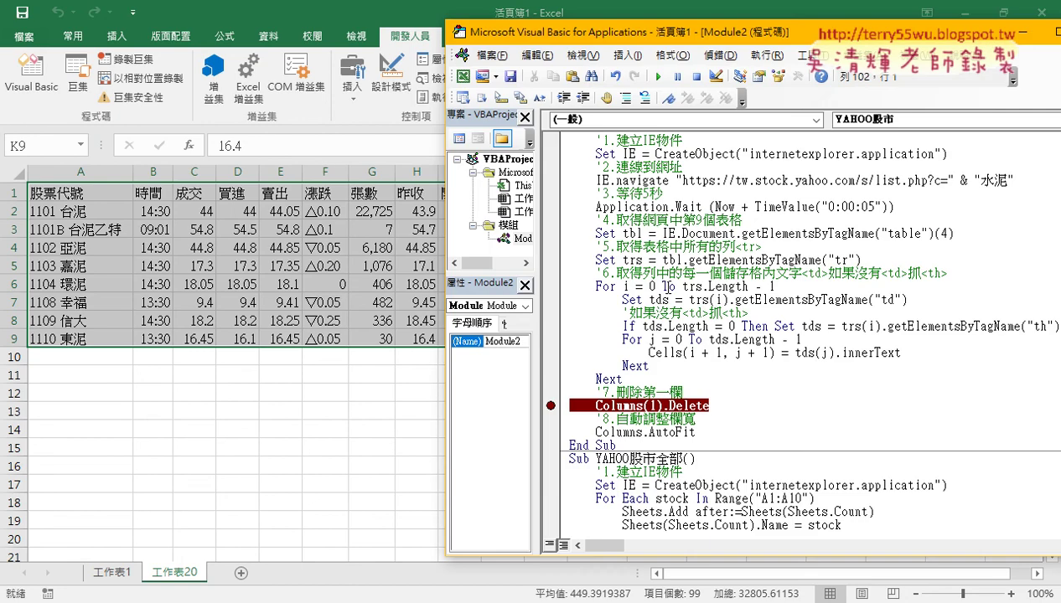
pyautogui.click(551, 406)
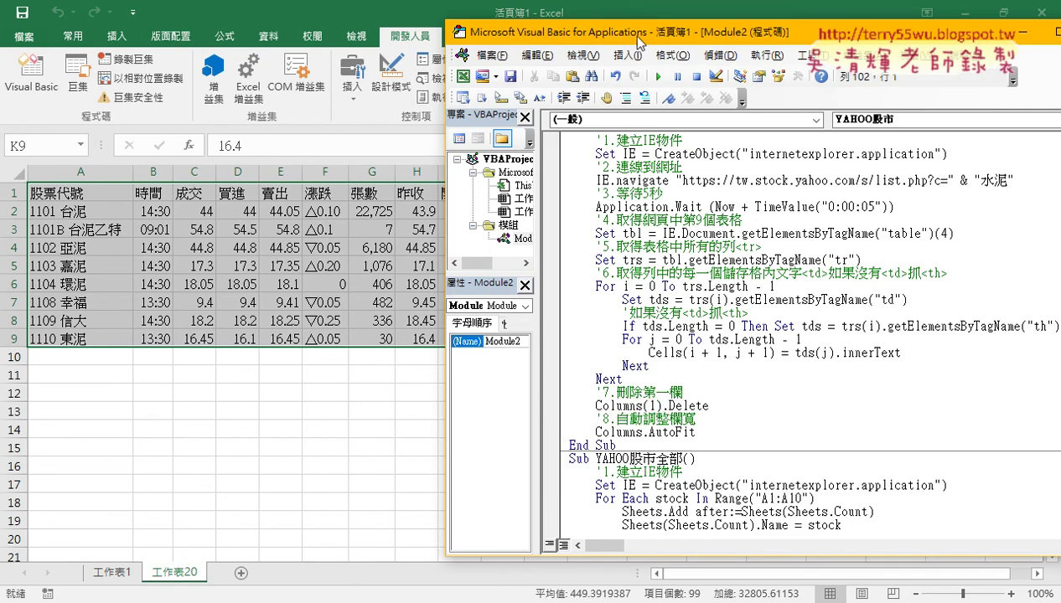
pyautogui.moveTo(635, 37); pyautogui.dragTo(299, 42)
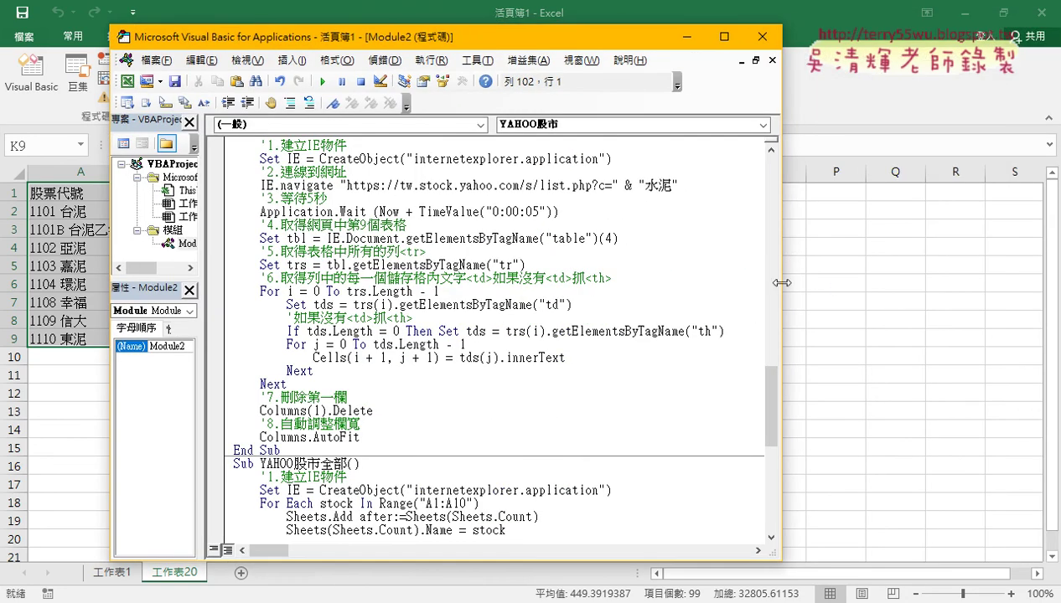
# - Widen the code window and comment out the Application.Wait line with an apostrophe
pyautogui.moveTo(781, 283); pyautogui.dragTo(996, 283)
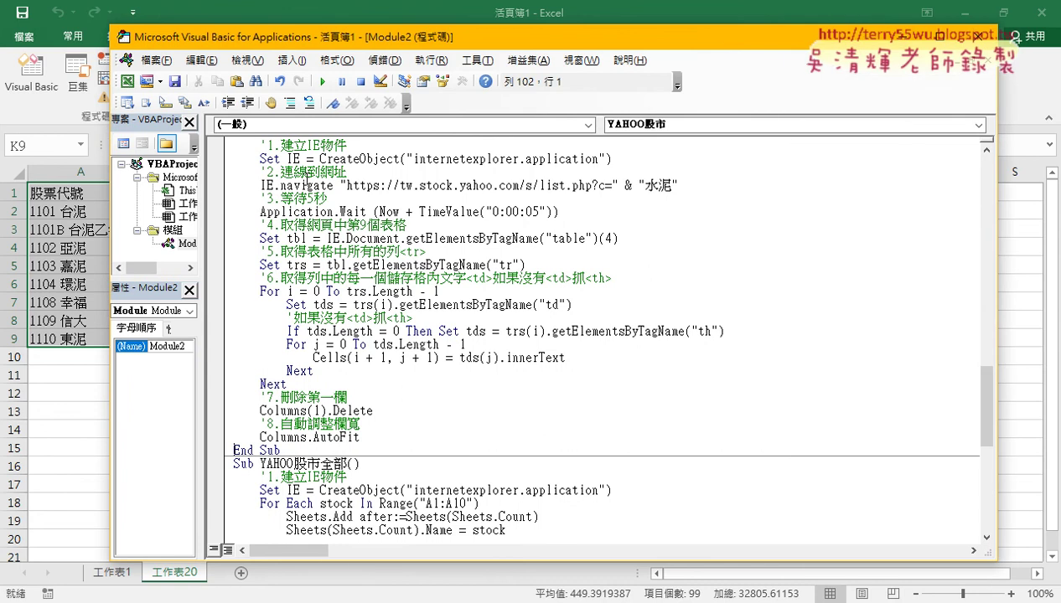
pyautogui.doubleClick(293, 158)
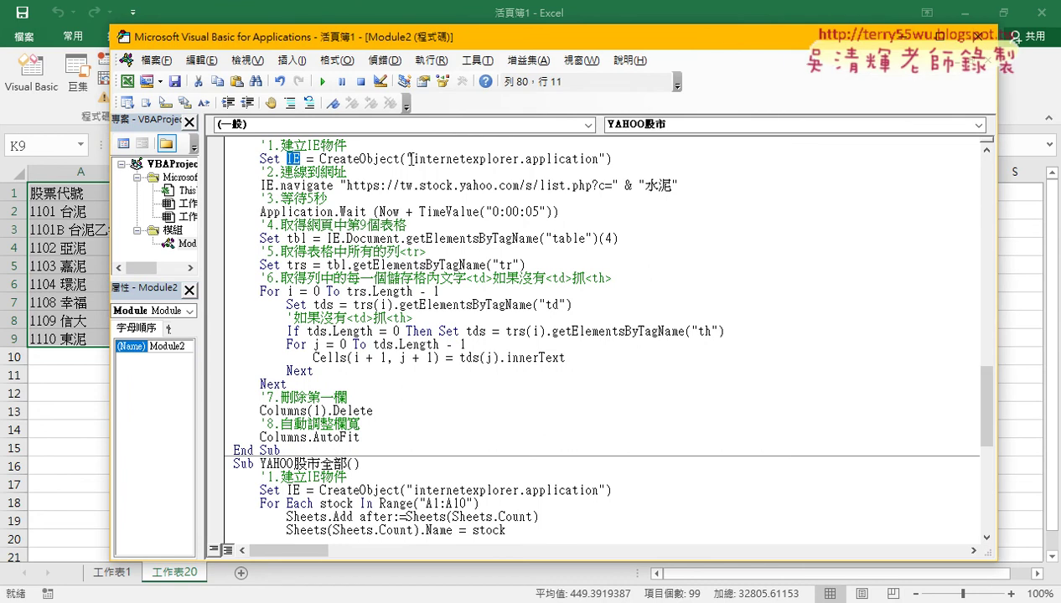
pyautogui.moveTo(406, 158); pyautogui.dragTo(608, 159)
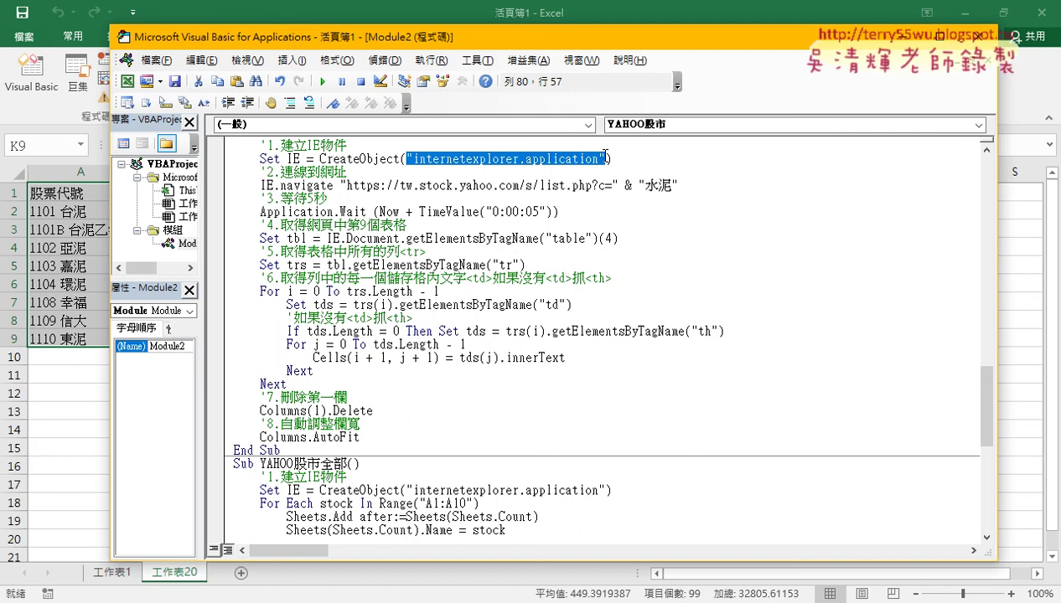
pyautogui.moveTo(556, 212); pyautogui.dragTo(201, 219)
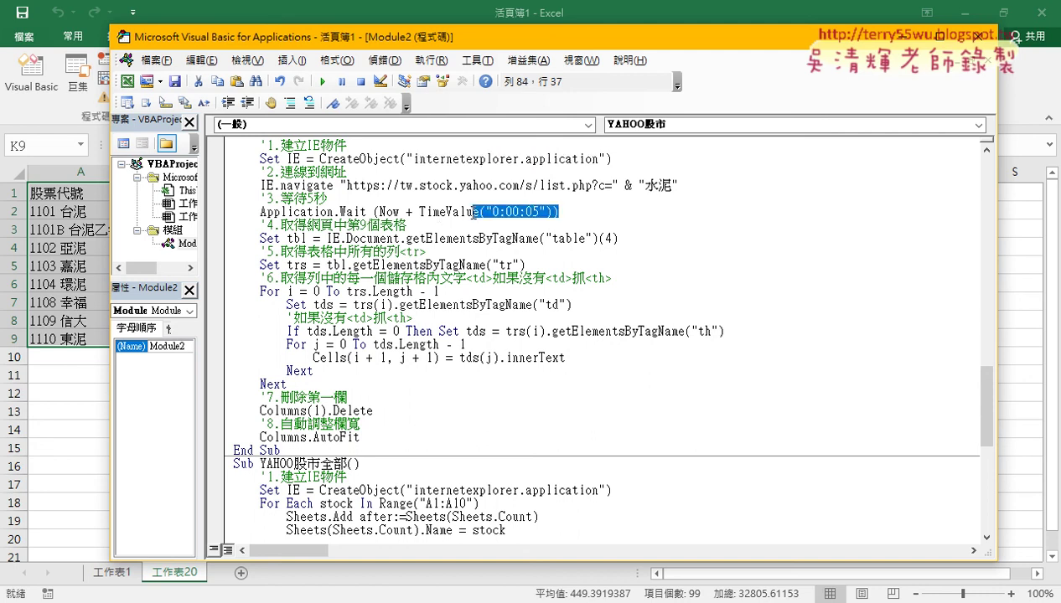
pyautogui.click(201, 216)
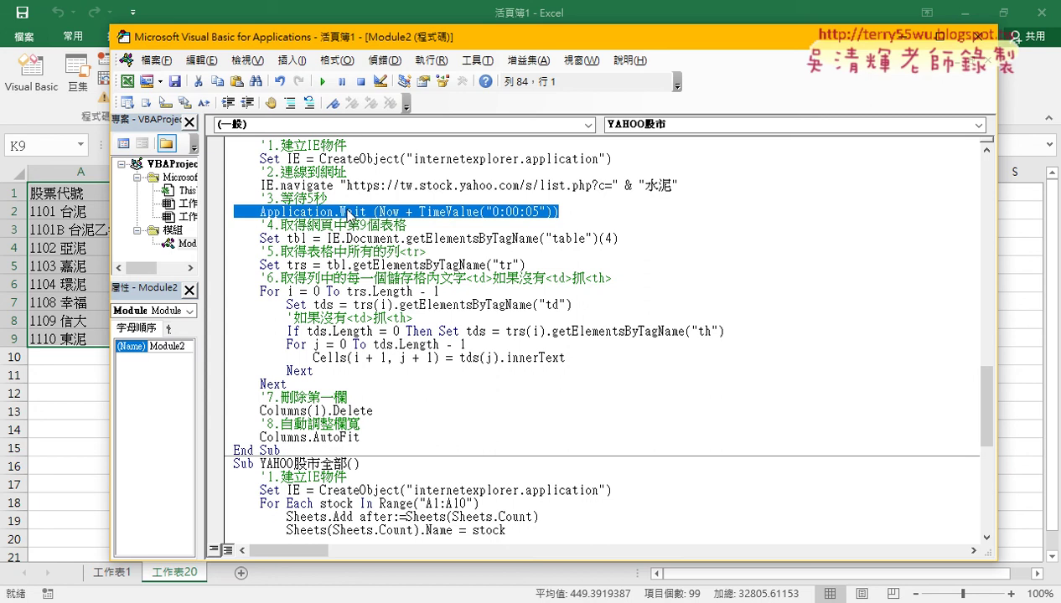
pyautogui.press('Home')
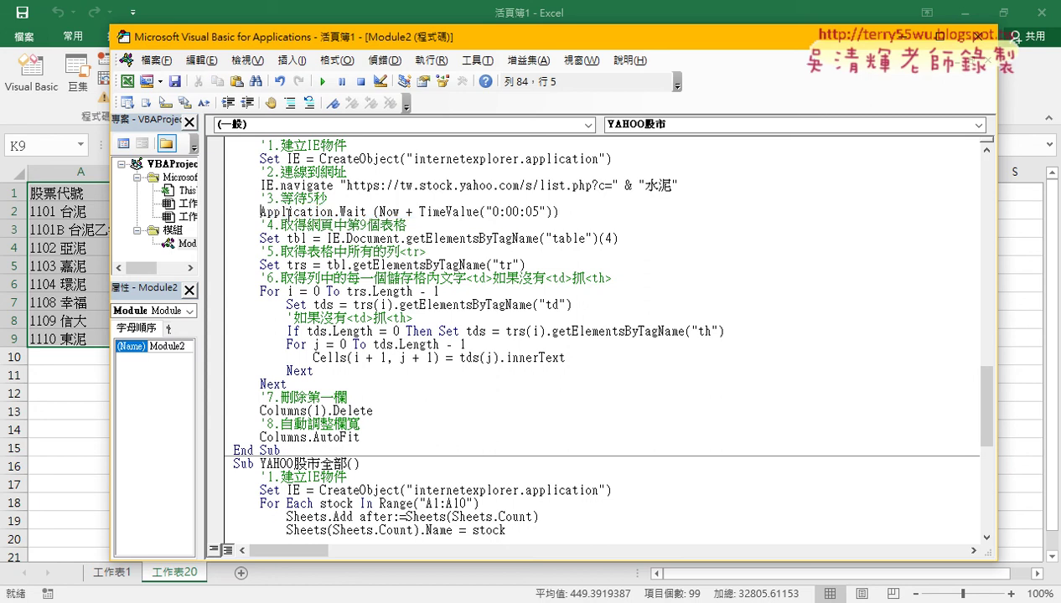
pyautogui.write("'")
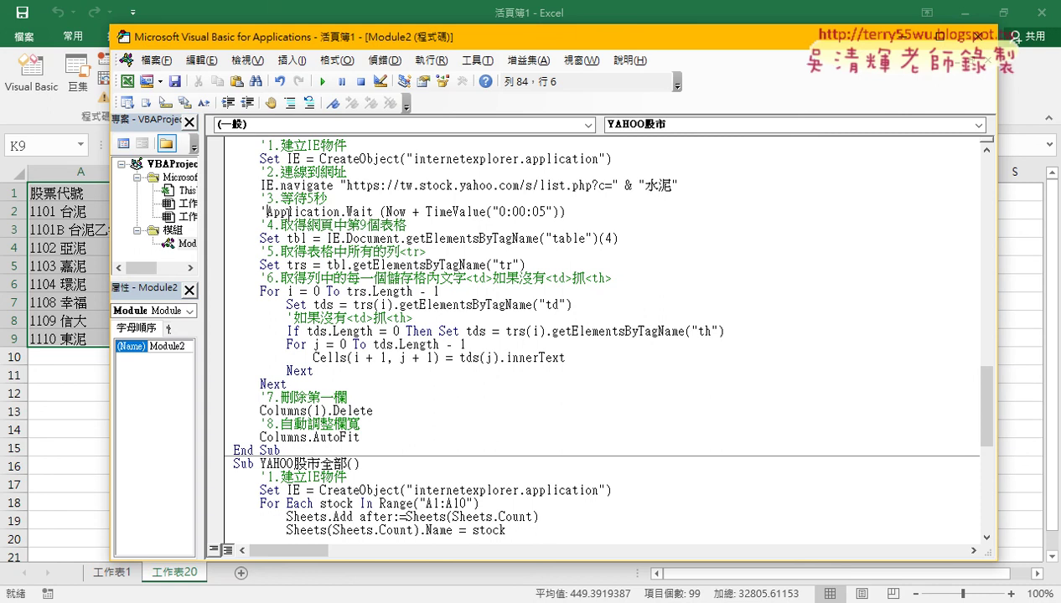
# - Review the Set tbl table index (4) and the row-reading loop
pyautogui.click(345, 239)
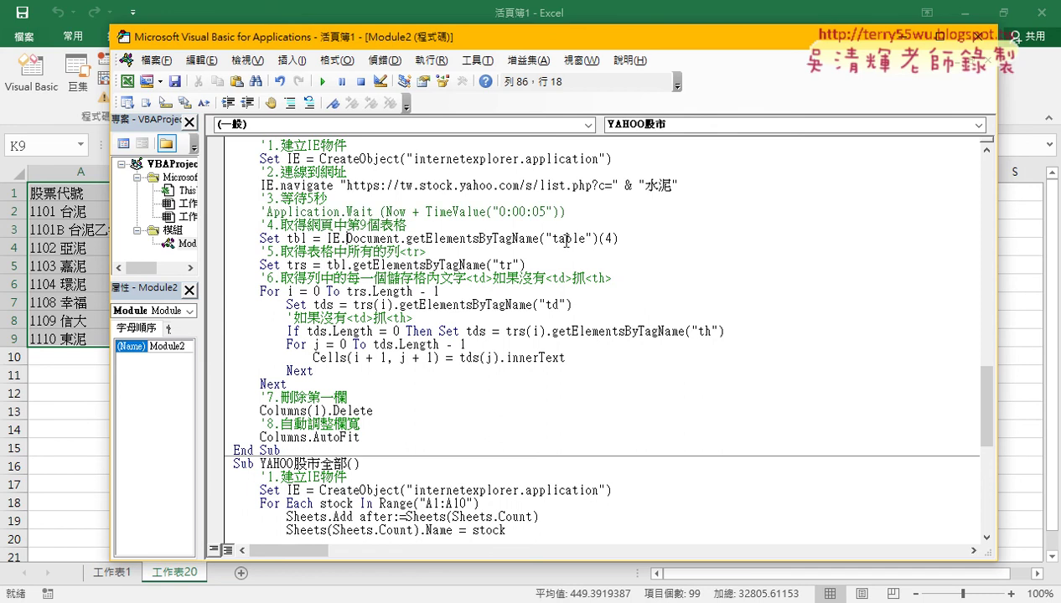
pyautogui.moveTo(618, 238); pyautogui.dragTo(552, 241)
pyautogui.click(530, 270)
pyautogui.moveTo(530, 270); pyautogui.dragTo(493, 268)
pyautogui.click(555, 306)
pyautogui.click(653, 319)
# - Close DevTools on the 水泥 quote page and re-inspect the 選擇 header
pyautogui.click(264, 540)
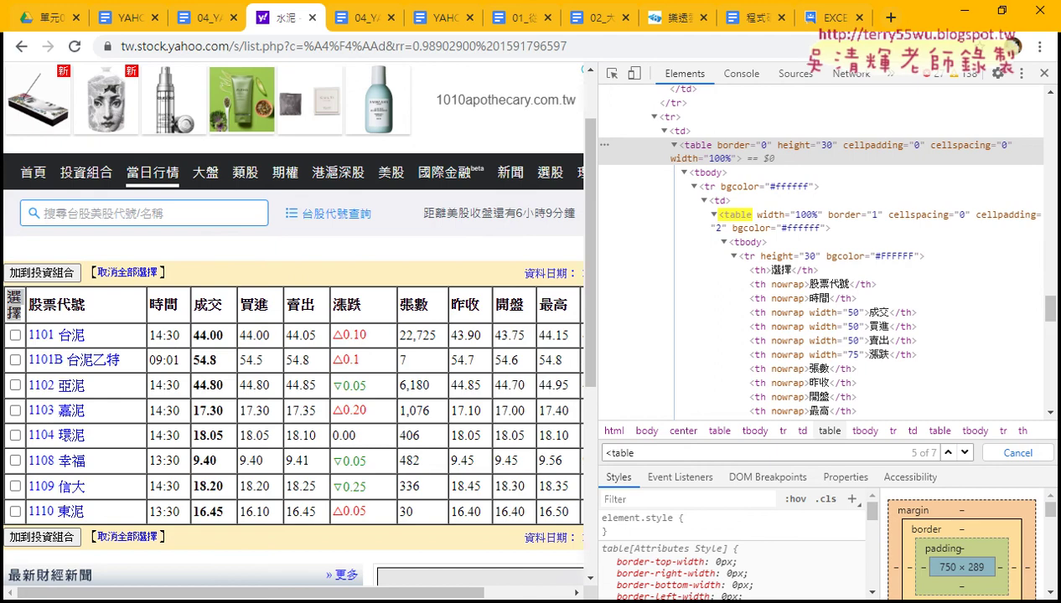
pyautogui.click(1045, 75)
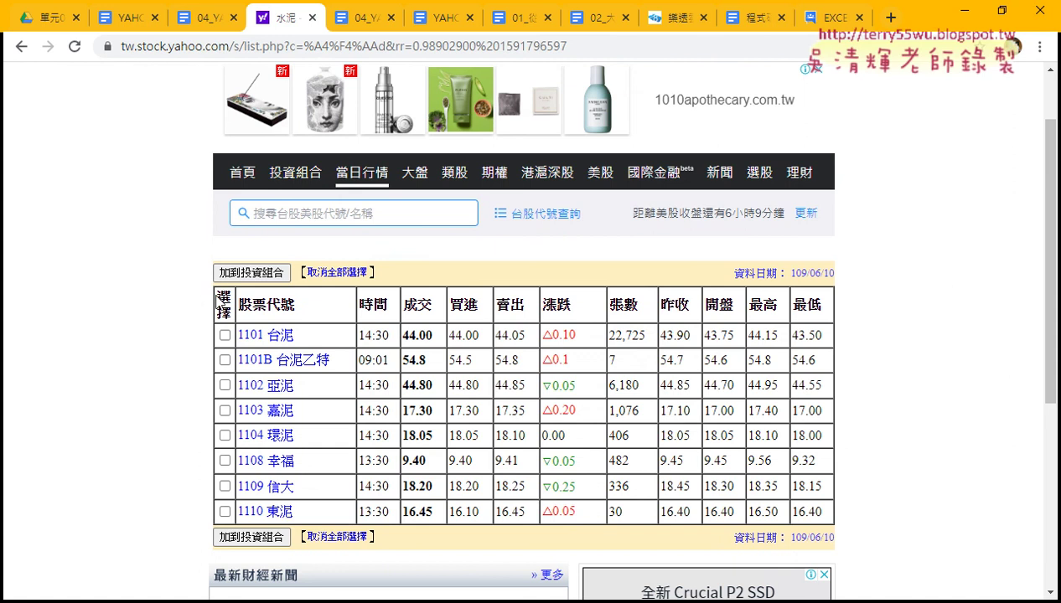
pyautogui.moveTo(215, 292); pyautogui.dragTo(224, 307)
pyautogui.rightClick(224, 301)
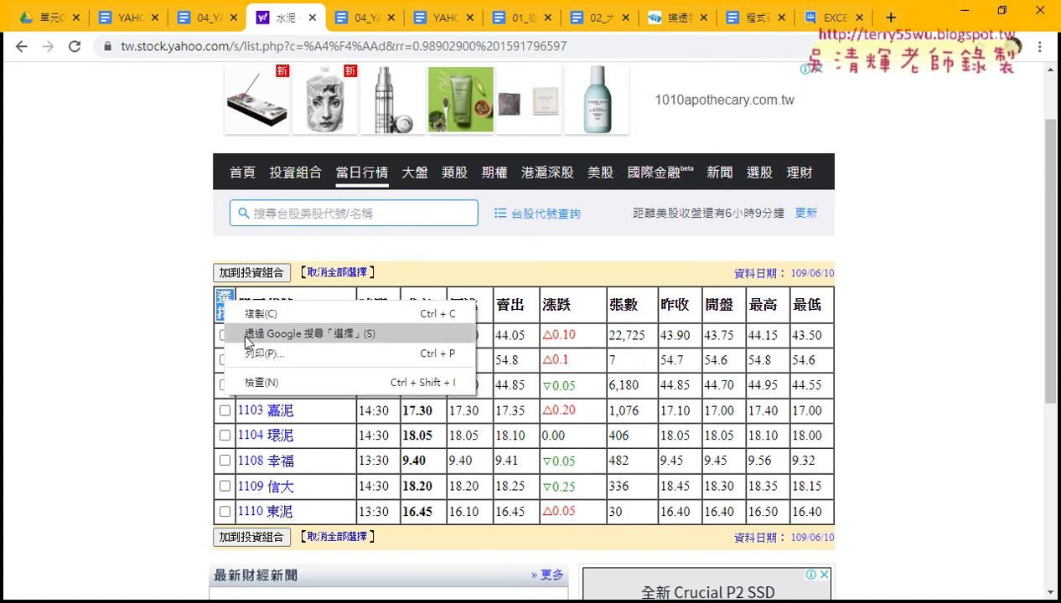
pyautogui.click(265, 382)
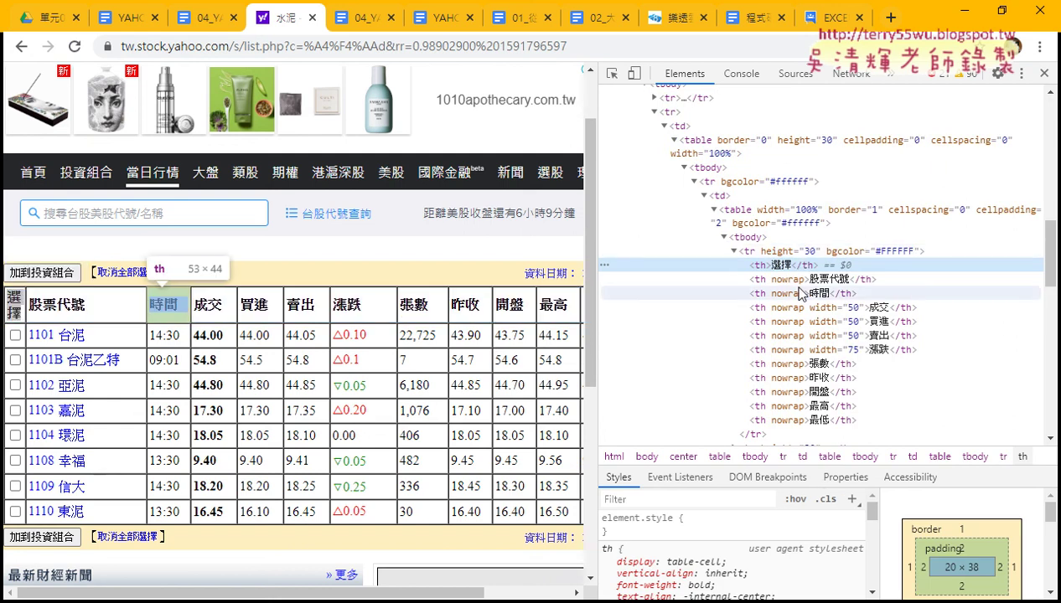
# - Search the HTML for '<table', advance to match 5 of 7, then switch to Google Drive
pyautogui.hotkey('ctrl', 'f')
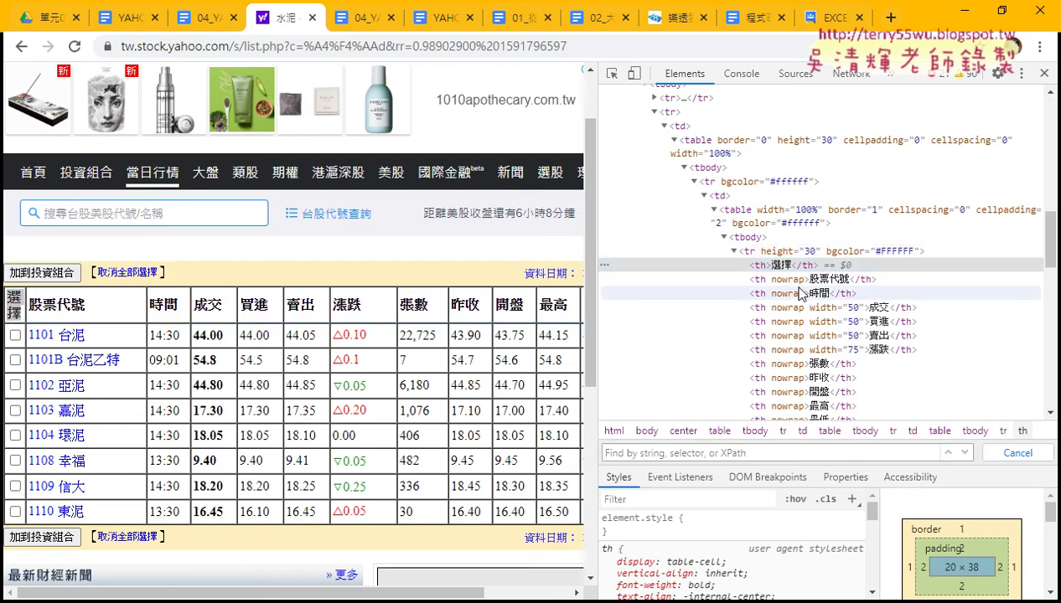
pyautogui.write('<')
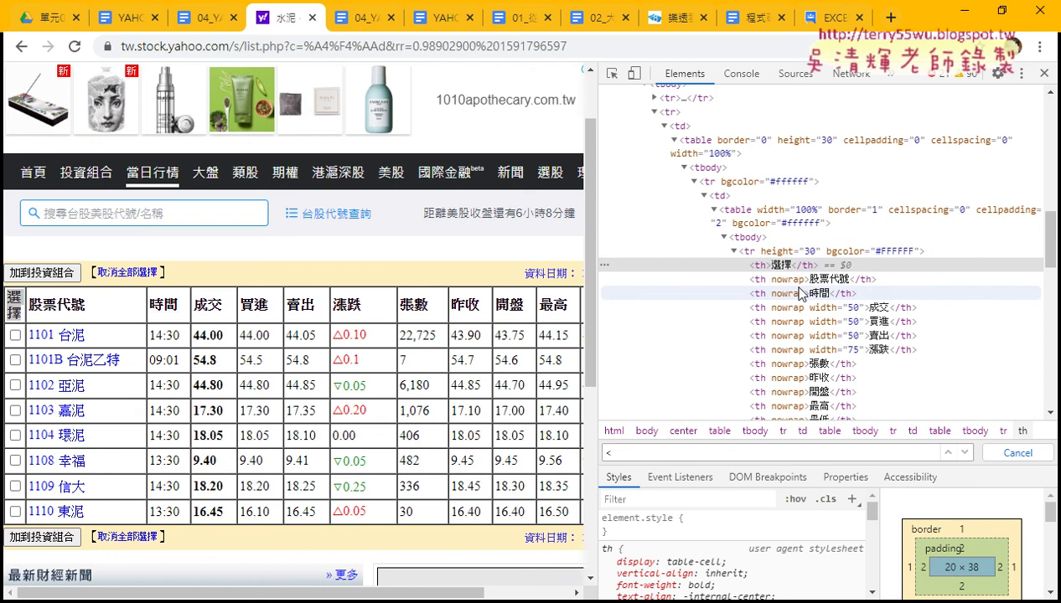
pyautogui.write('ㄊㄚ')
pyautogui.write('tabl')
pyautogui.write('e')
pyautogui.press('Left')
pyautogui.press('Left')
pyautogui.press('BackSpace')
pyautogui.press('BackSpace')
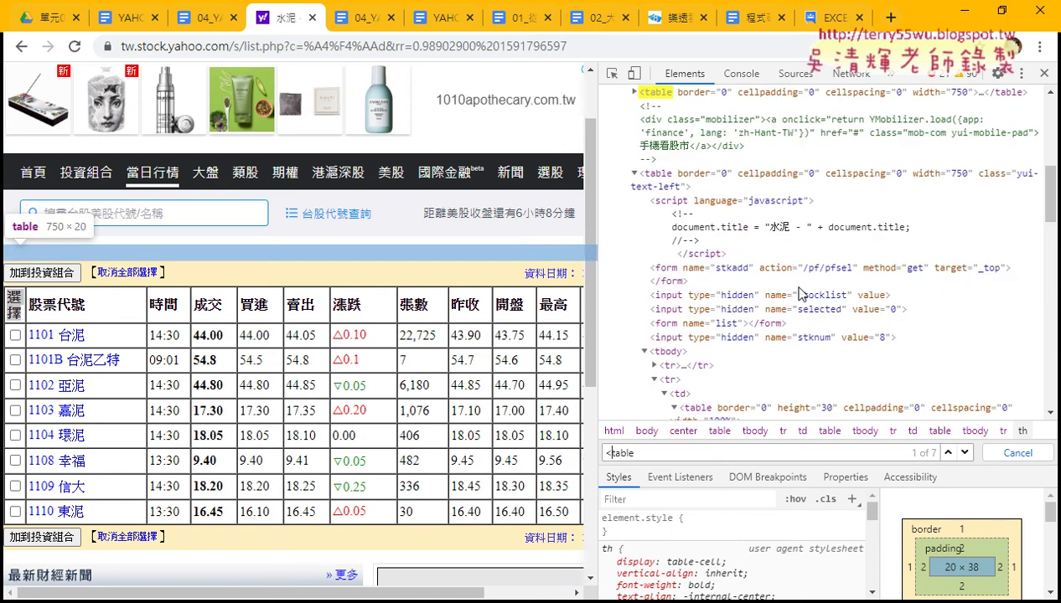
pyautogui.click(965, 453)
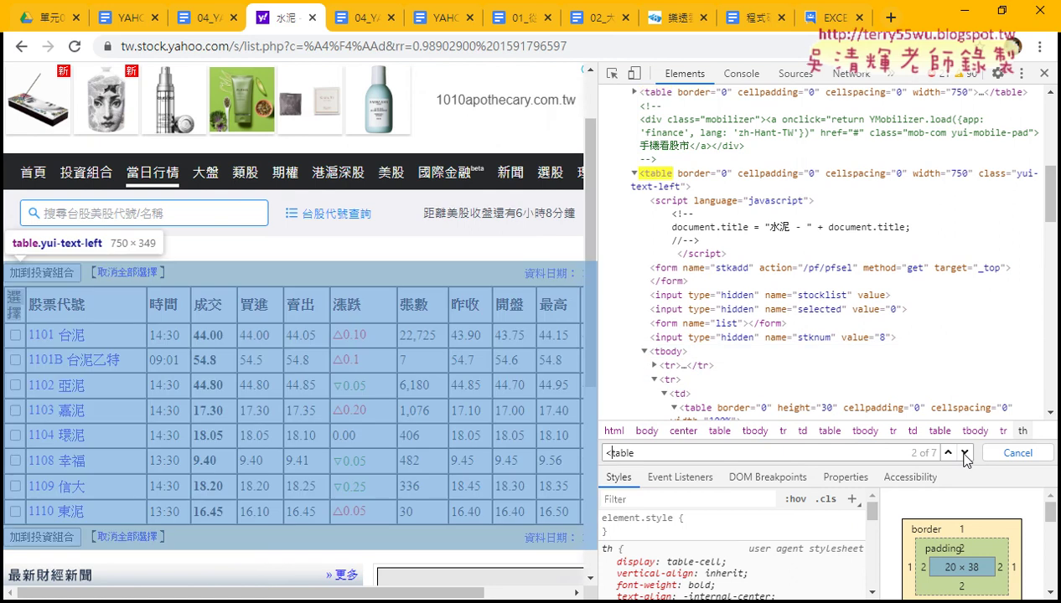
pyautogui.click(965, 452)
pyautogui.click(964, 453)
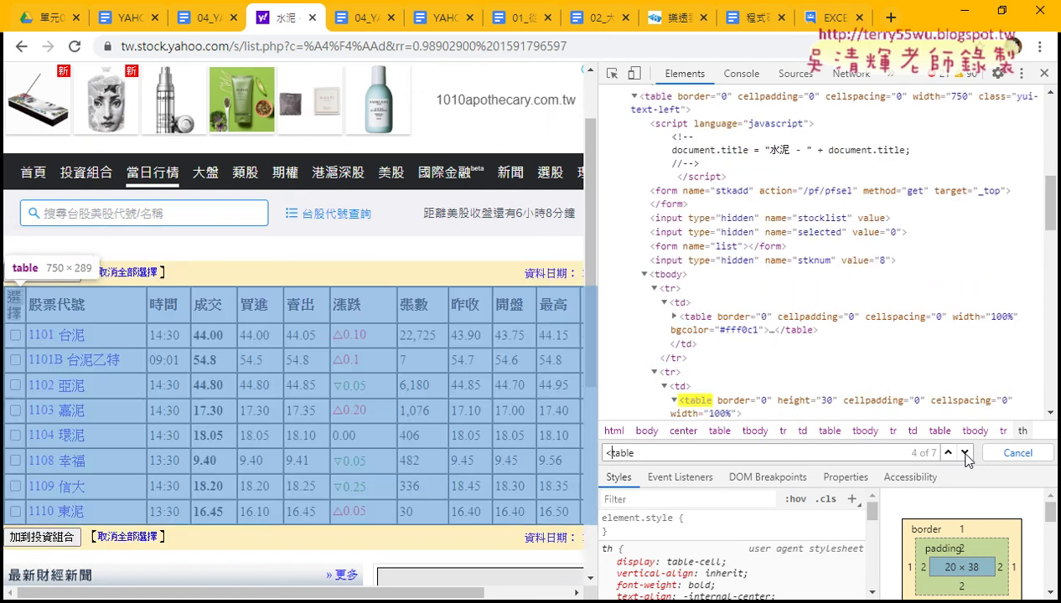
pyautogui.click(964, 453)
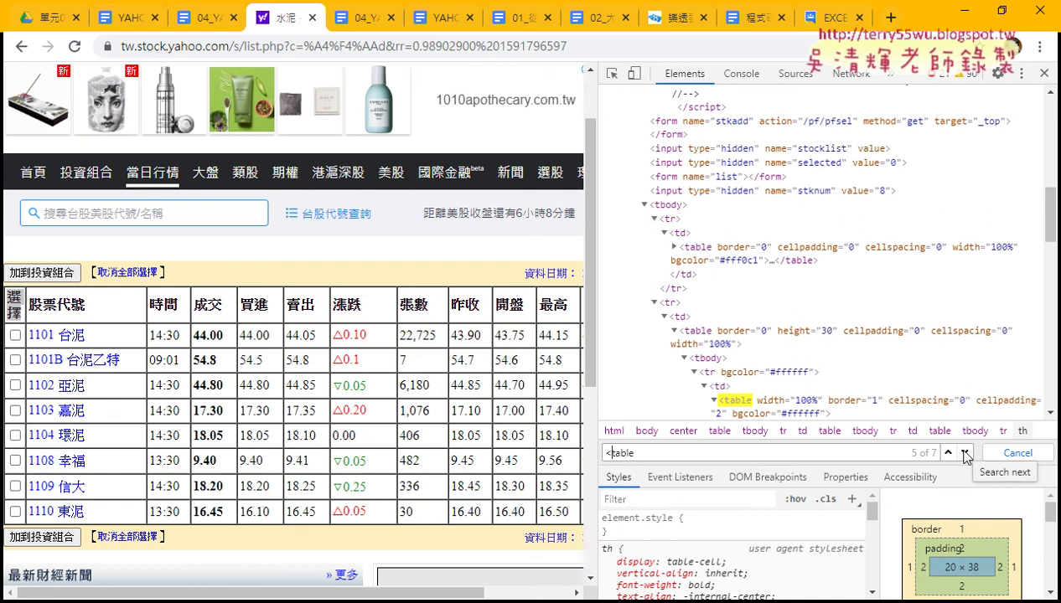
pyautogui.click(33, 17)
# - Close the file preview, go up to the _雲端白板 course folder, and select 單元07 and 單元08
pyautogui.click(30, 84)
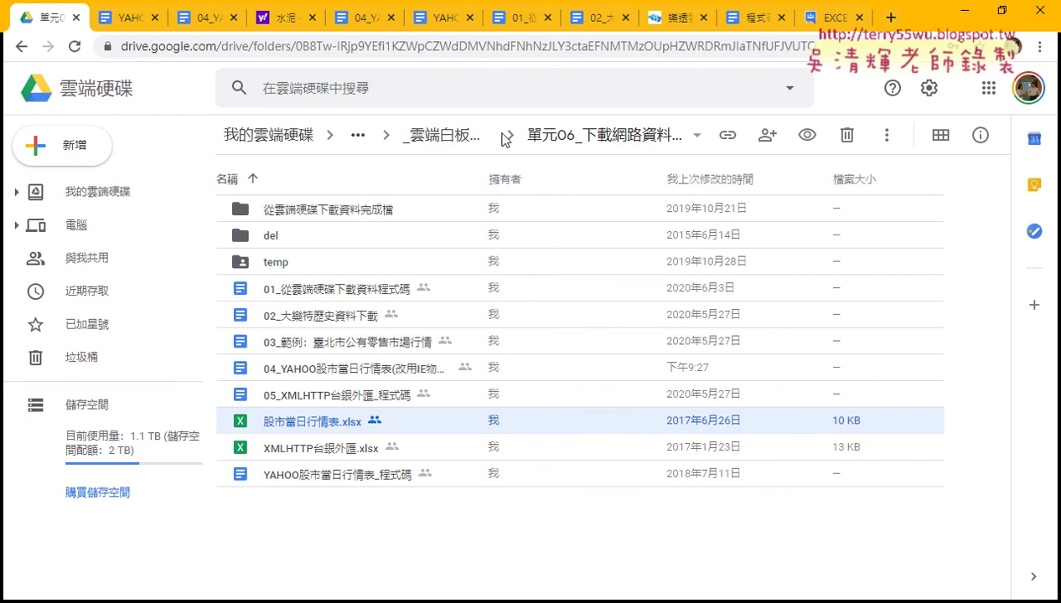
pyautogui.click(457, 135)
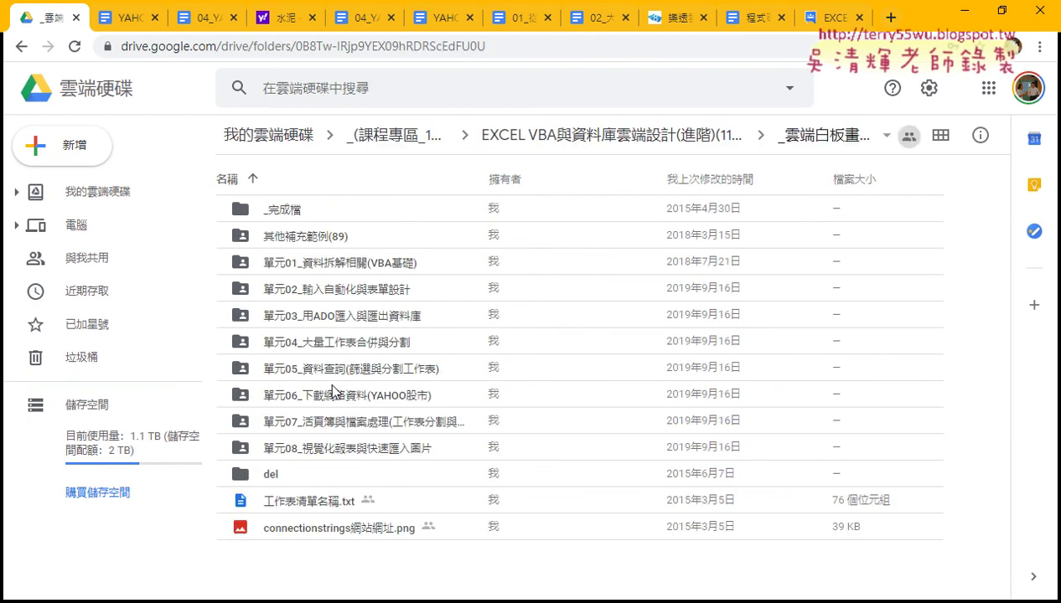
pyautogui.click(327, 420)
pyautogui.click(326, 452)
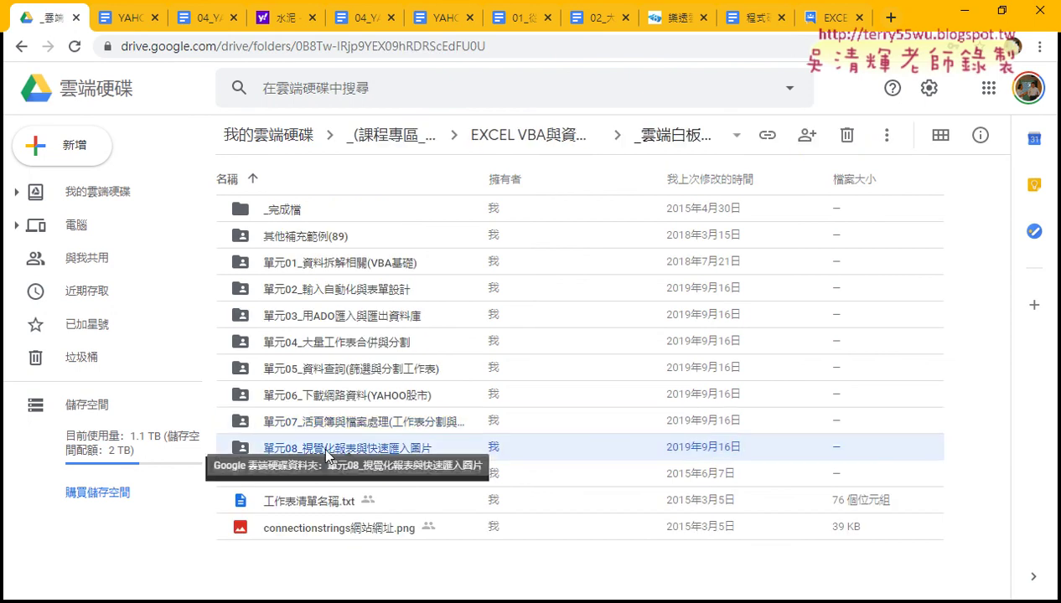